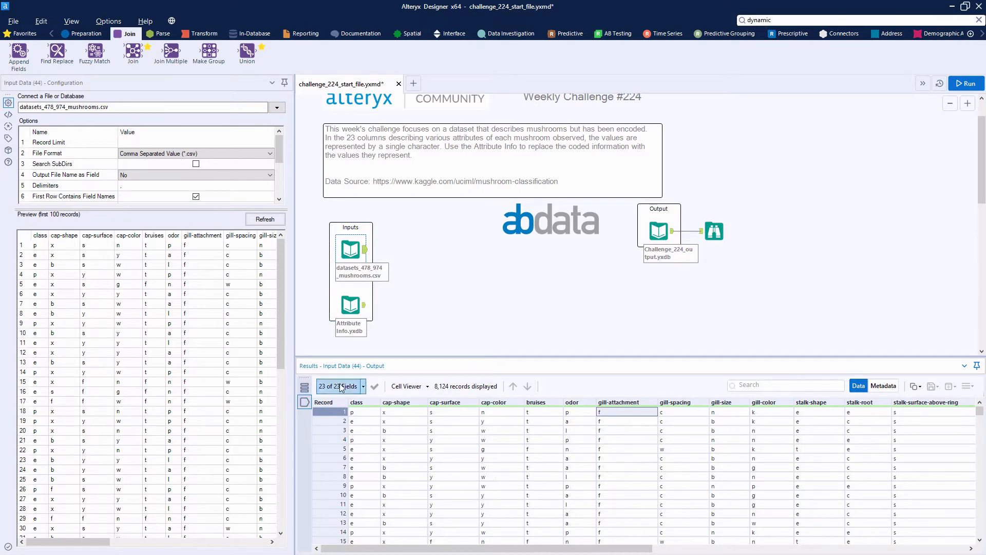
Examine the Attribute Info input records and the expected output data, including its cap_color values
left_click(357, 305)
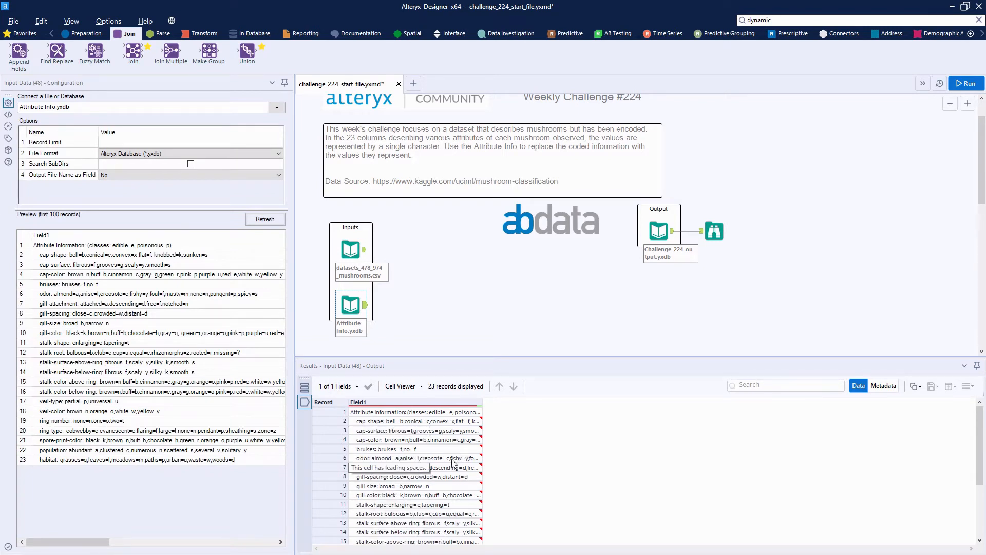
left_click(715, 231)
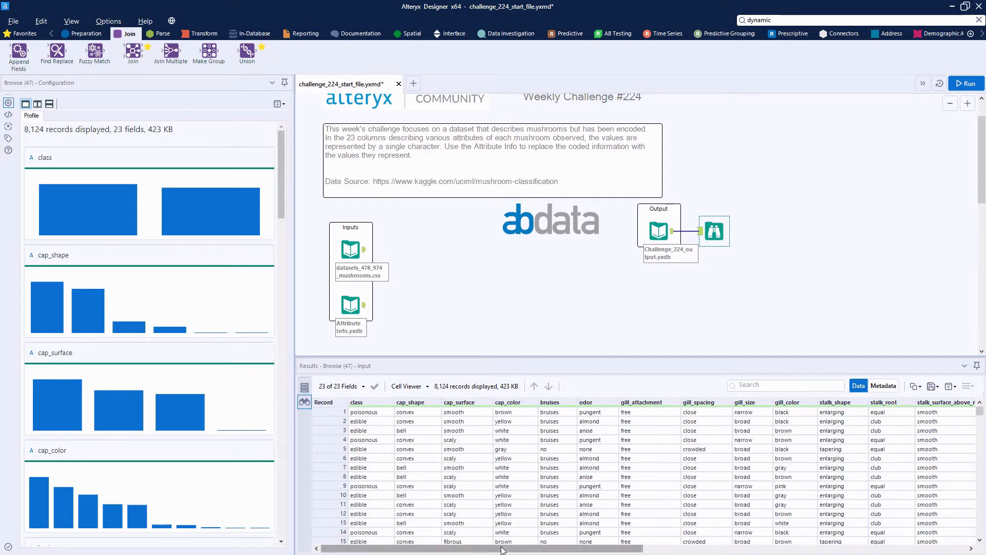
left_click_drag(504, 548, 485, 494)
left_click(510, 416)
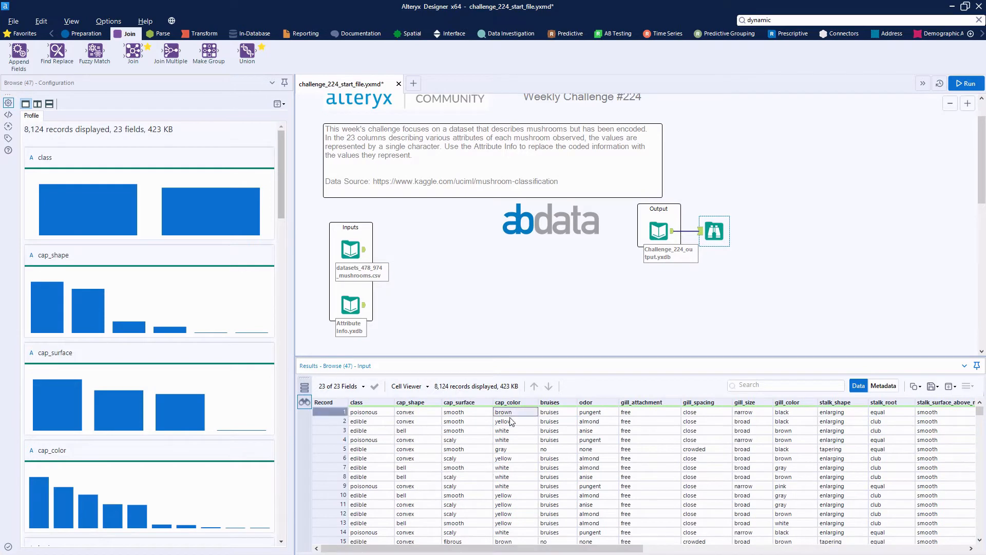
left_click(514, 438)
Add a Record ID tool after the datasets_478_974_mushrooms.csv input and run the workflow
left_click(368, 257)
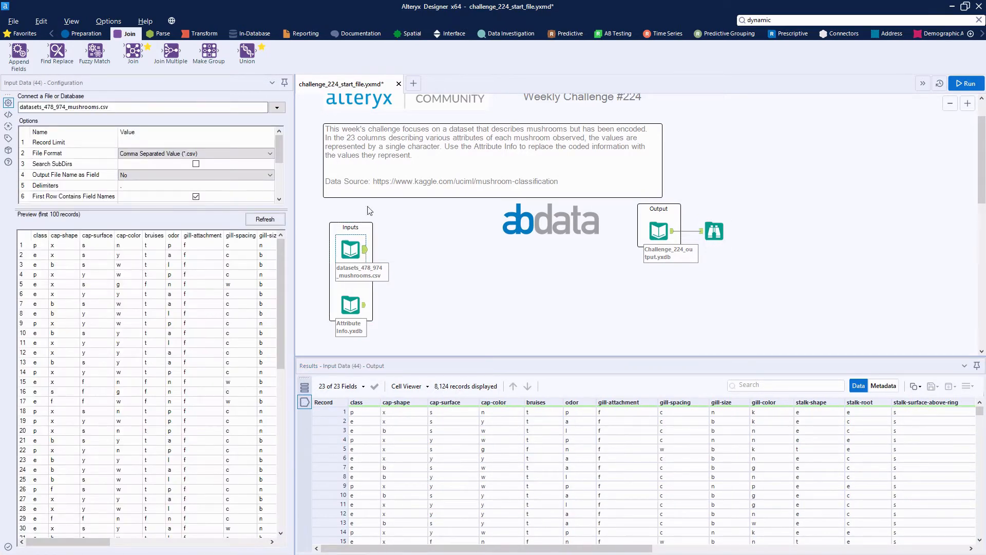
left_click(22, 33)
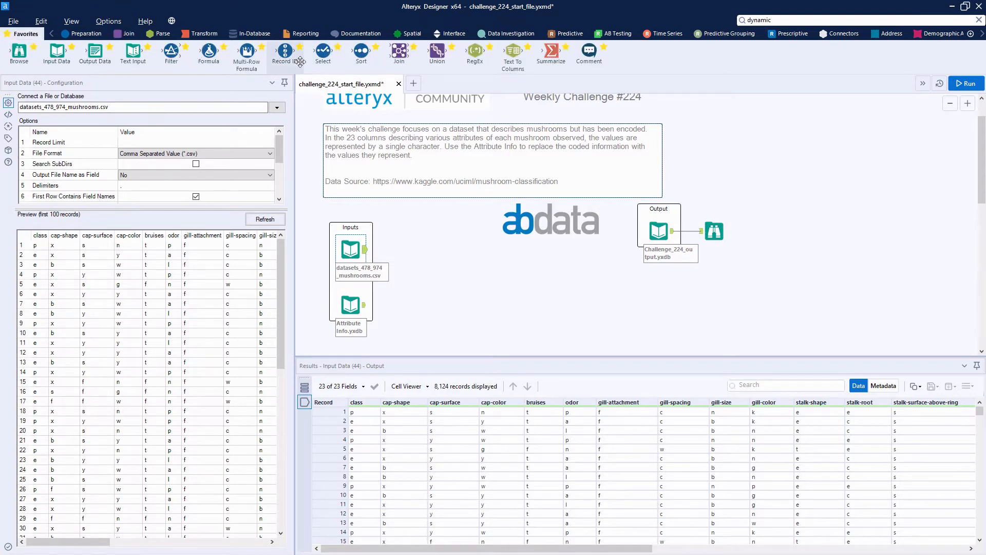
left_click_drag(301, 62, 405, 252)
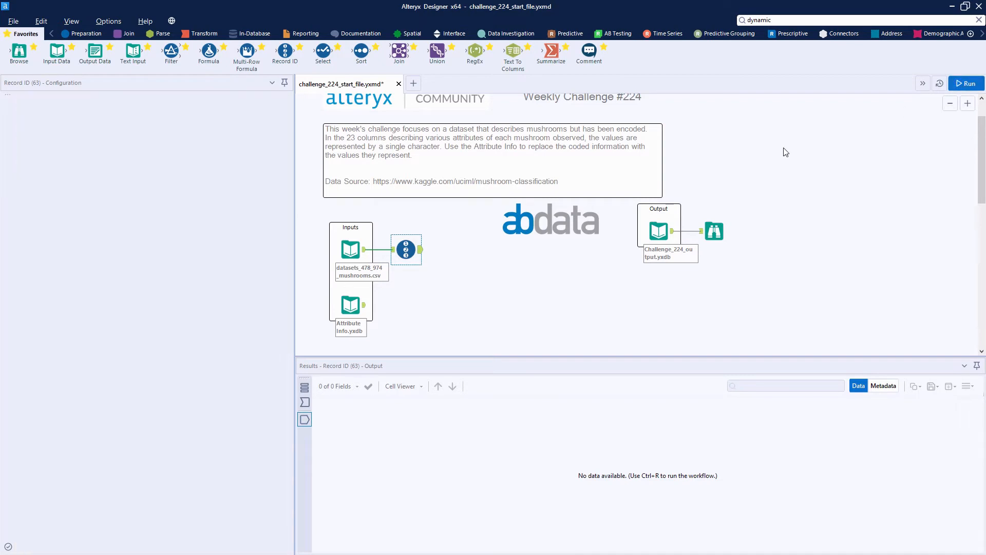
left_click(965, 83)
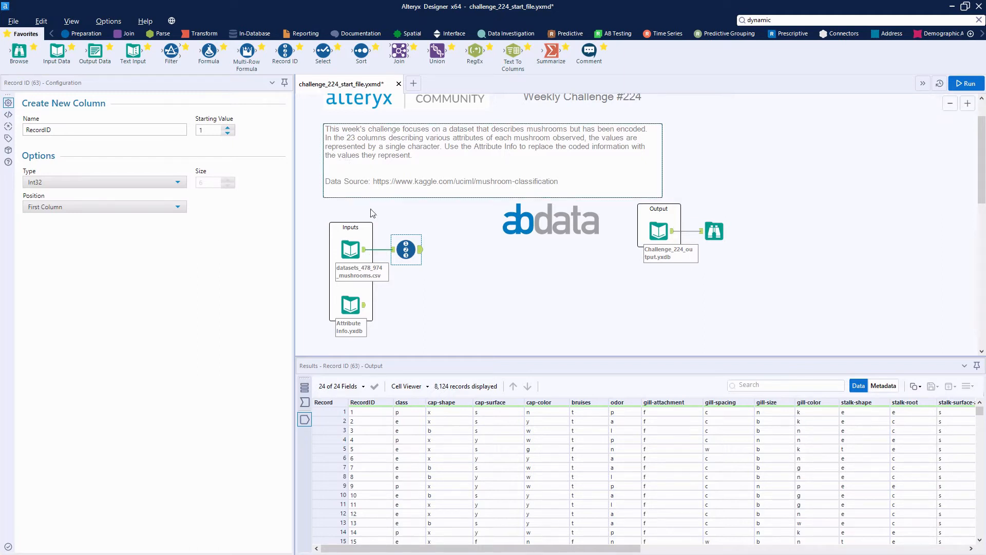
Add a Transpose tool after the Record ID tool with RecordID as its key column, and run the workflow
left_click(203, 35)
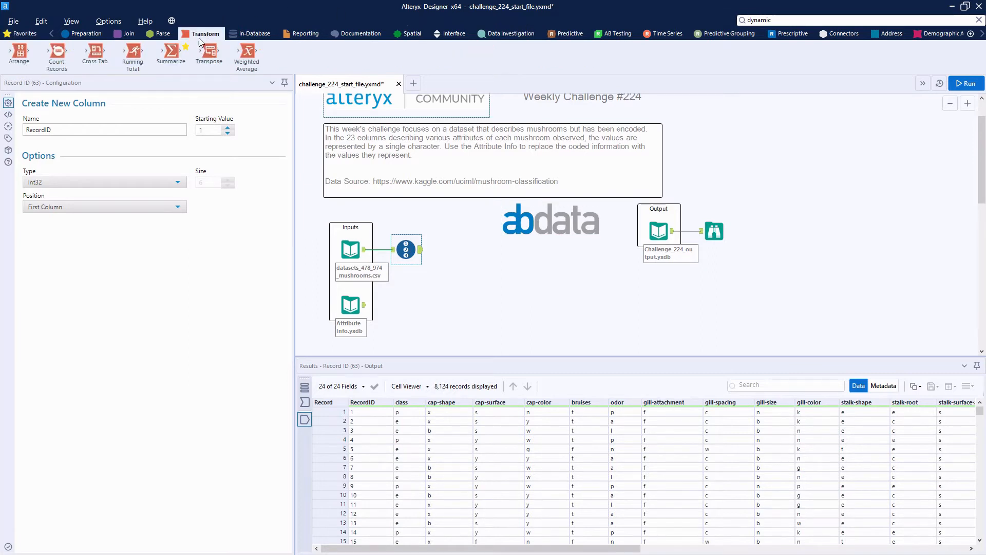
left_click_drag(210, 51, 463, 250)
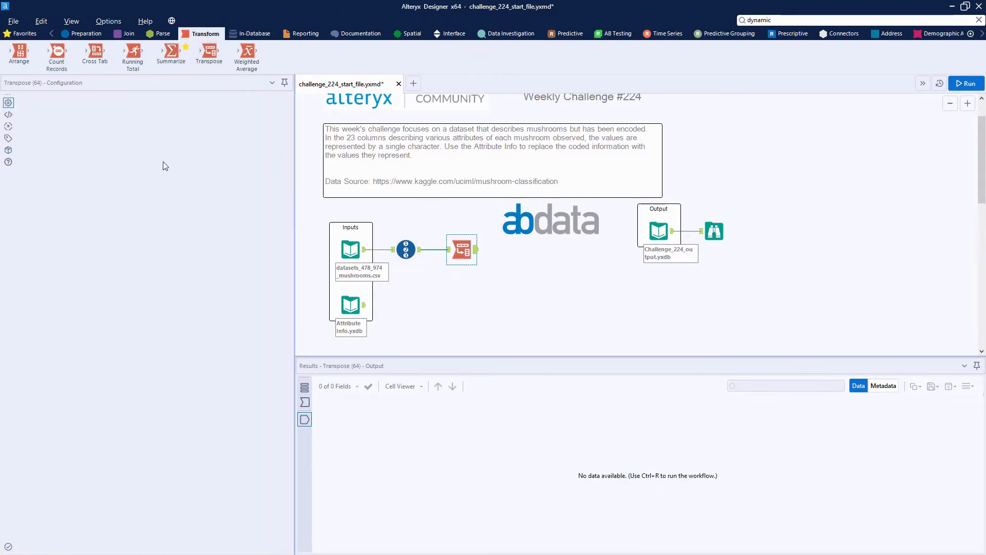
left_click(53, 189)
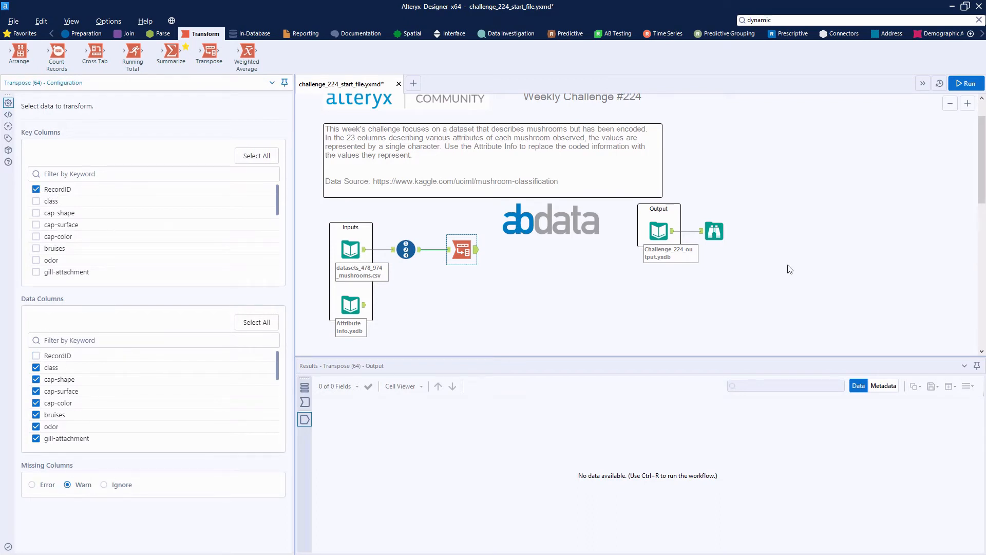
left_click(970, 85)
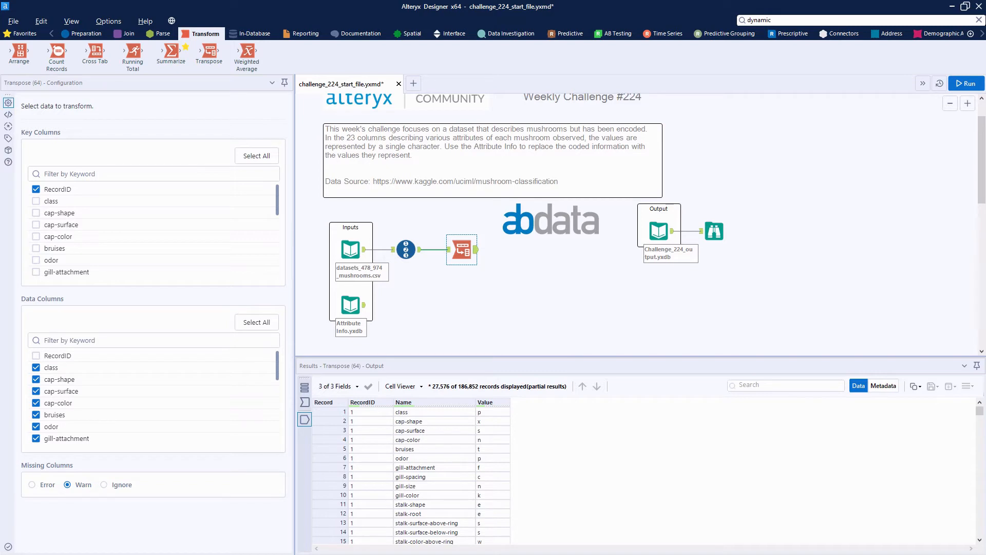
Add a Text To Columns tool connected to the Attribute Info.yxdb input and open its configuration
left_click(162, 33)
left_click_drag(95, 53, 417, 329)
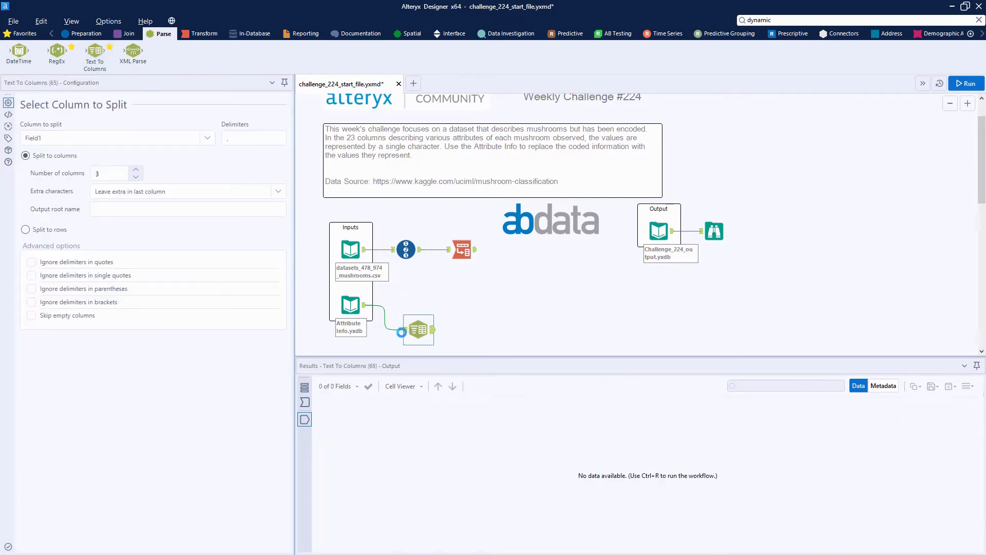
left_click(395, 329)
left_click(417, 329)
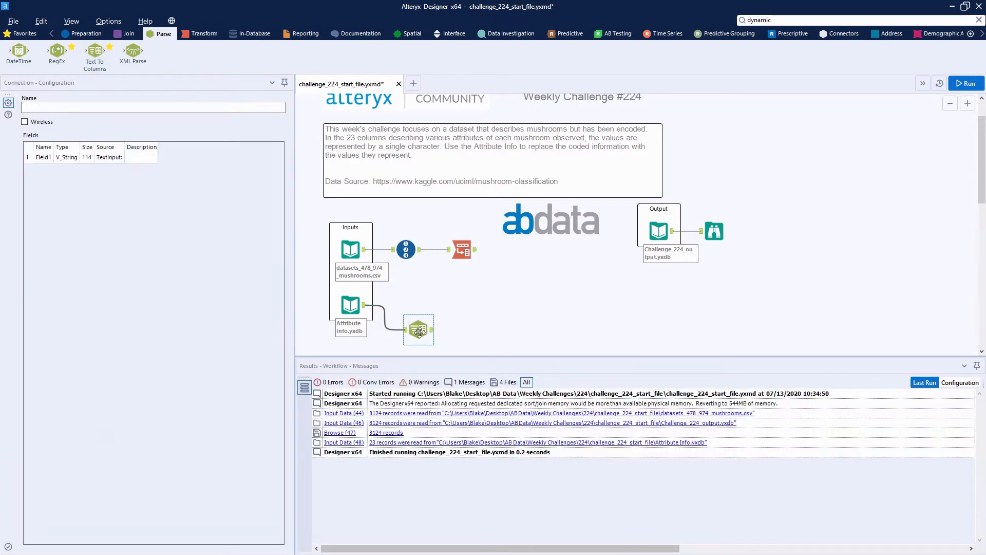
Split Field1 into 2 columns at the colon delimiter, run the workflow and review the values in column 2
left_click(147, 137)
left_click(148, 142)
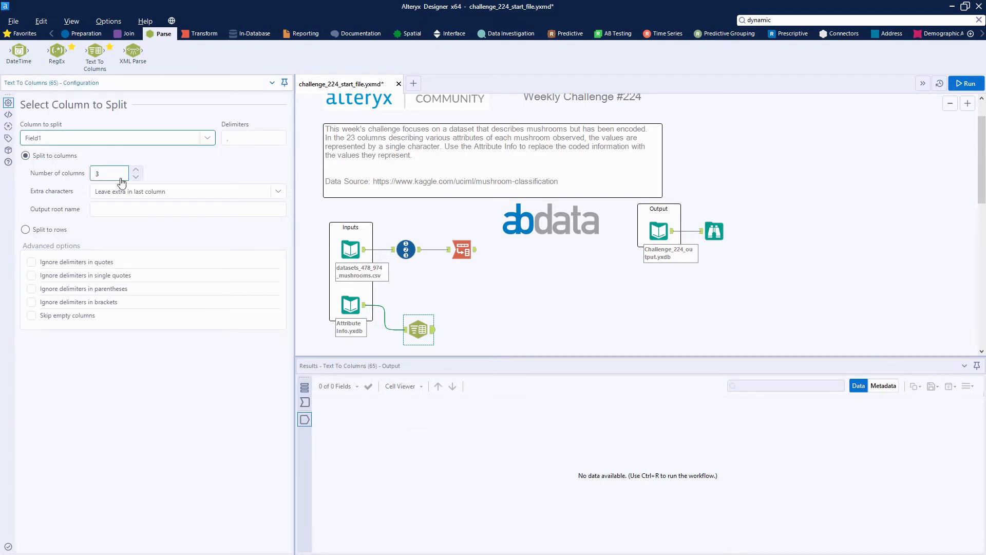
left_click(98, 178)
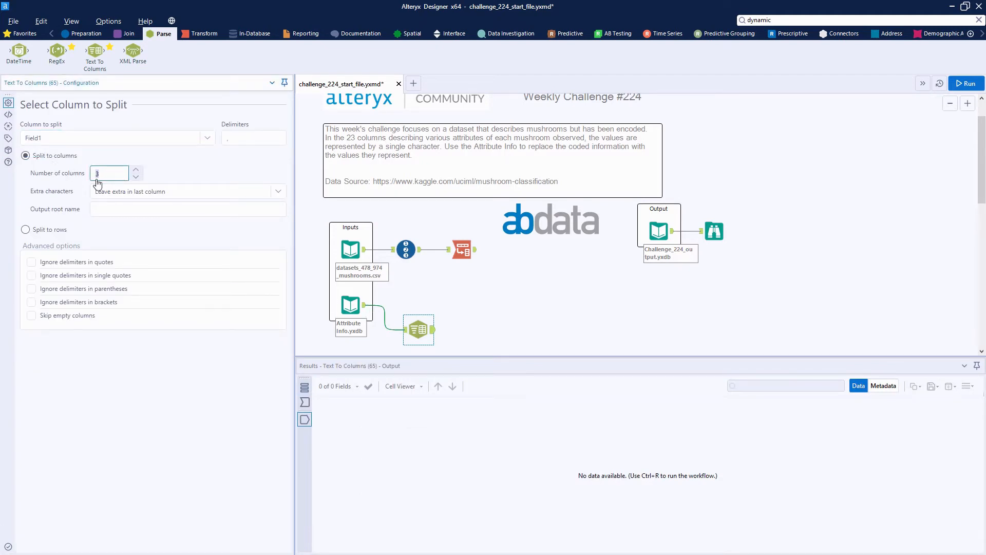
type("2")
left_click(253, 138)
key("ctrl+r")
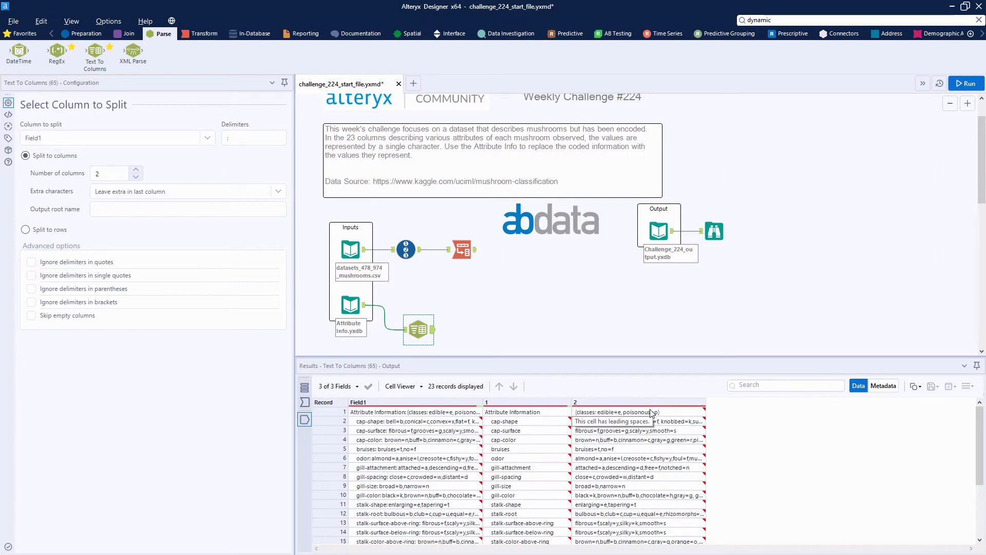
left_click(655, 506)
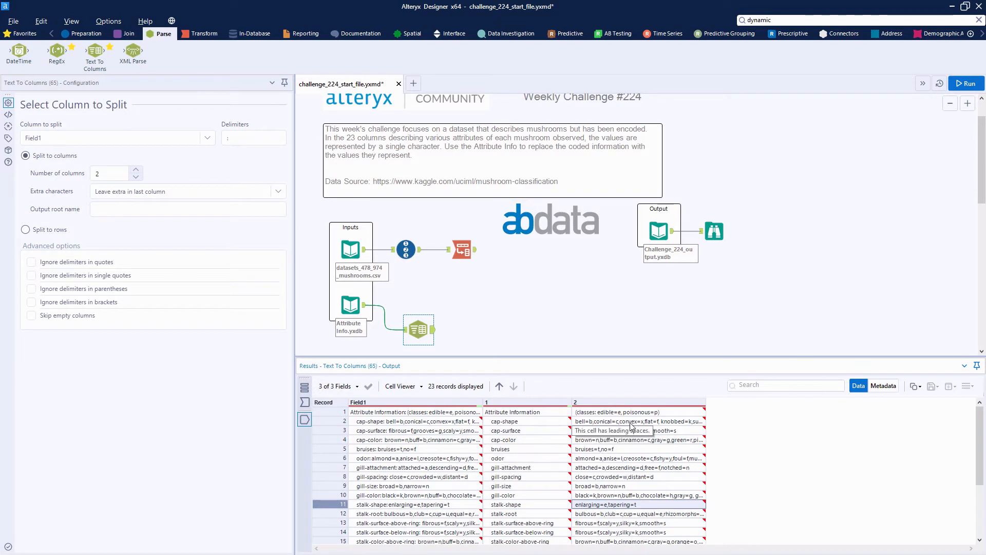
left_click_drag(632, 423, 650, 512)
left_click(650, 513)
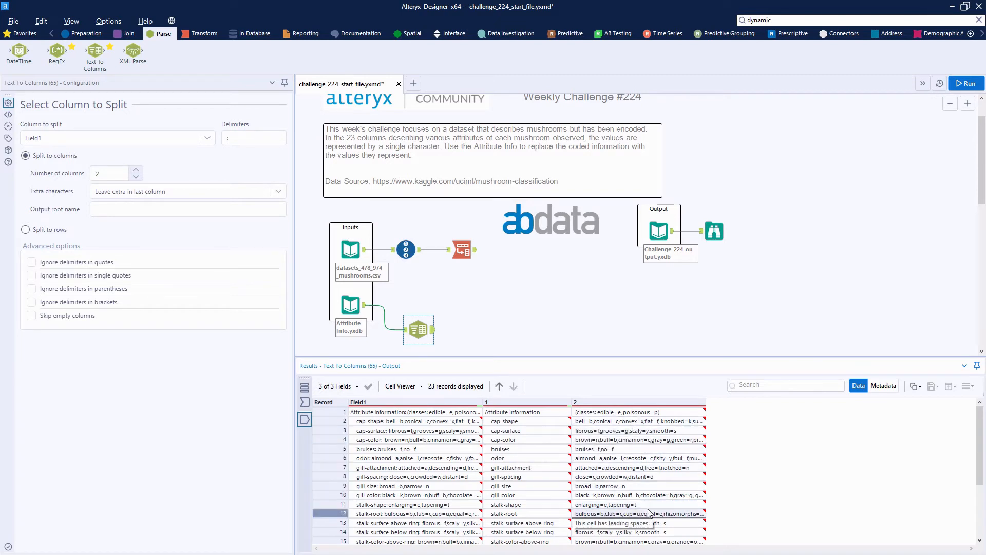
left_click(648, 422)
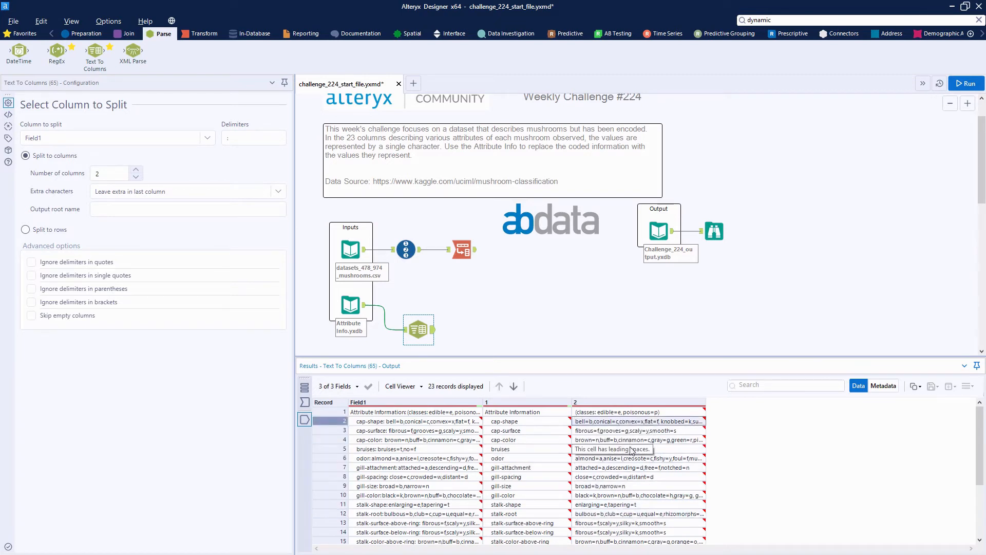
Add a second Text To Columns tool that splits column 2 to rows at commas, run the workflow and review the resulting rows
left_click_drag(96, 51, 470, 329)
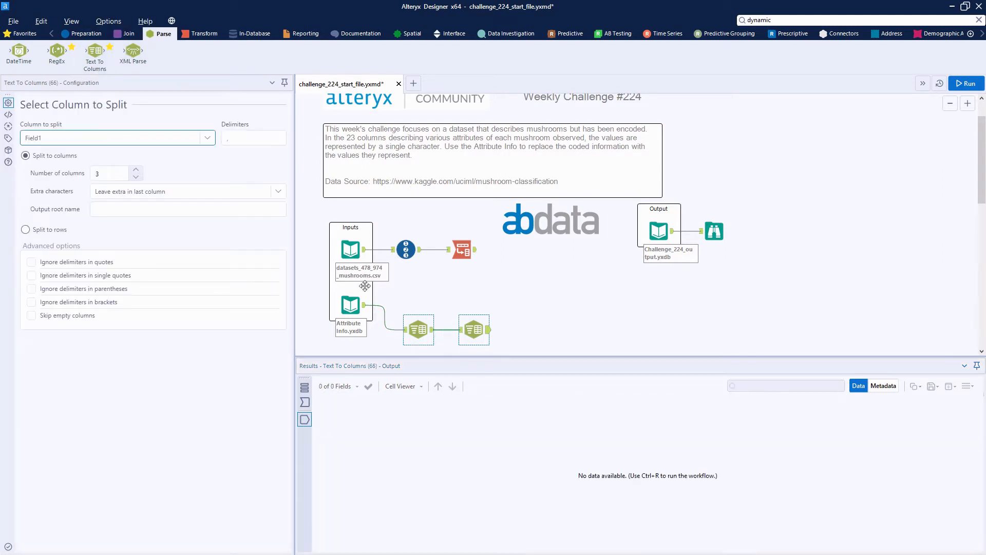
left_click(172, 134)
left_click(137, 175)
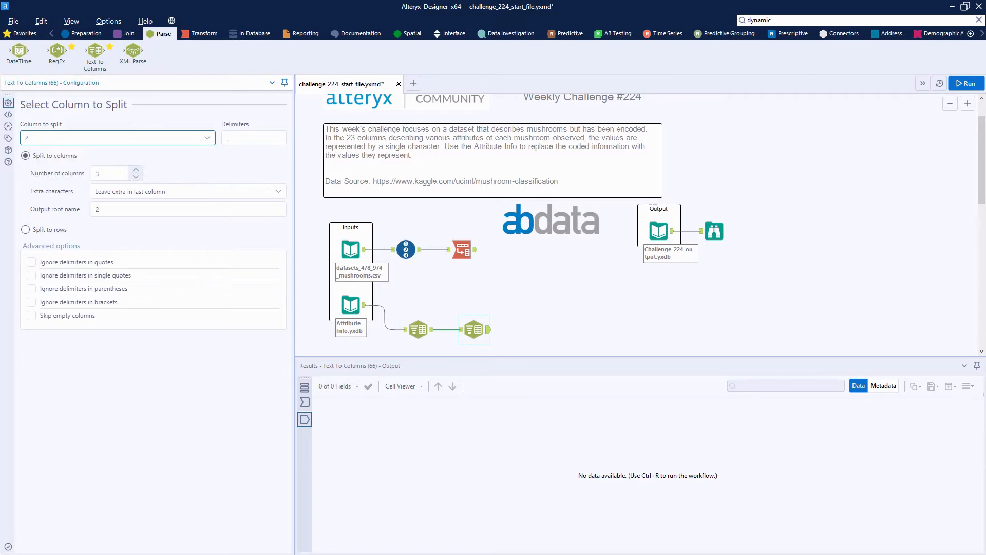
left_click(253, 138)
left_click(44, 232)
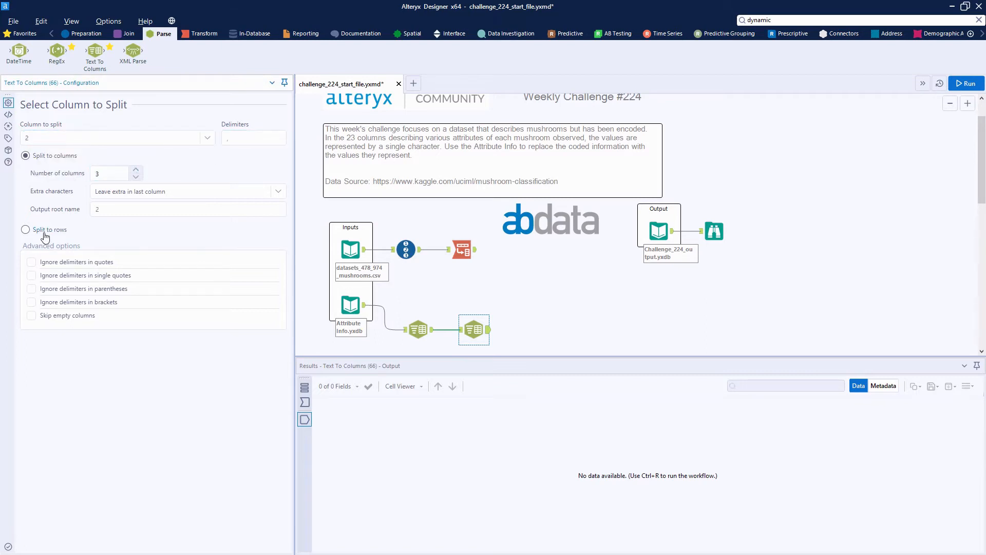
left_click(960, 83)
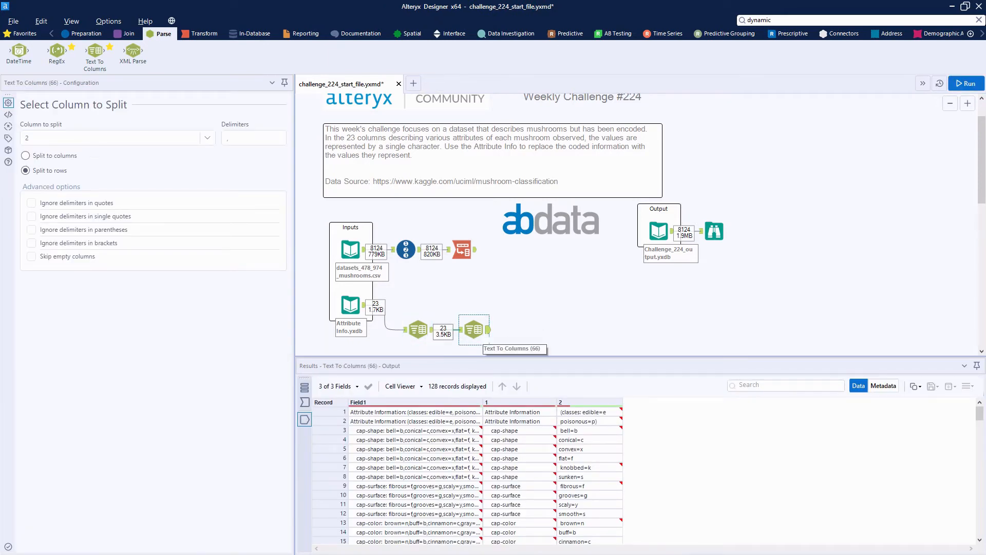
scroll(607, 520, "down", 7)
scroll(606, 523, "up", 7)
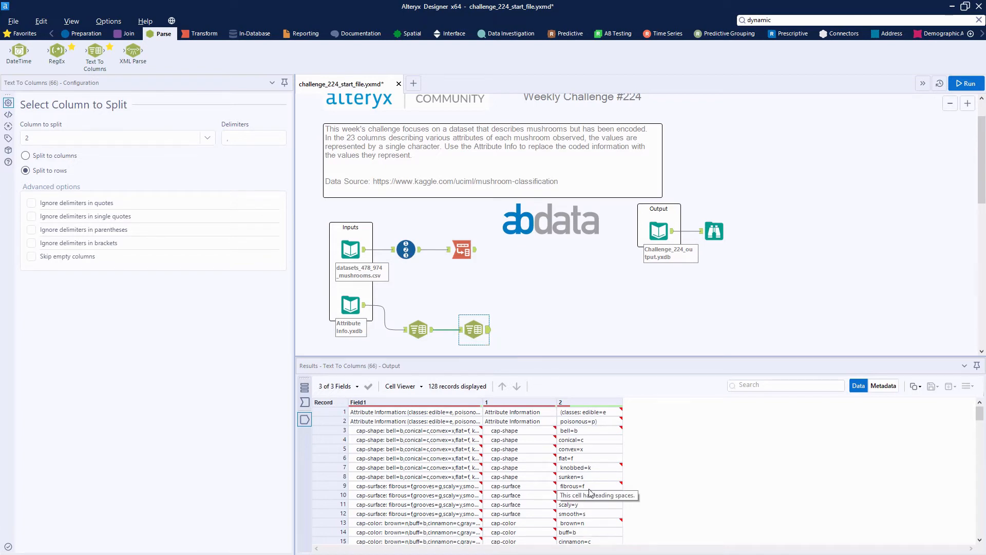
left_click_drag(593, 432, 592, 489)
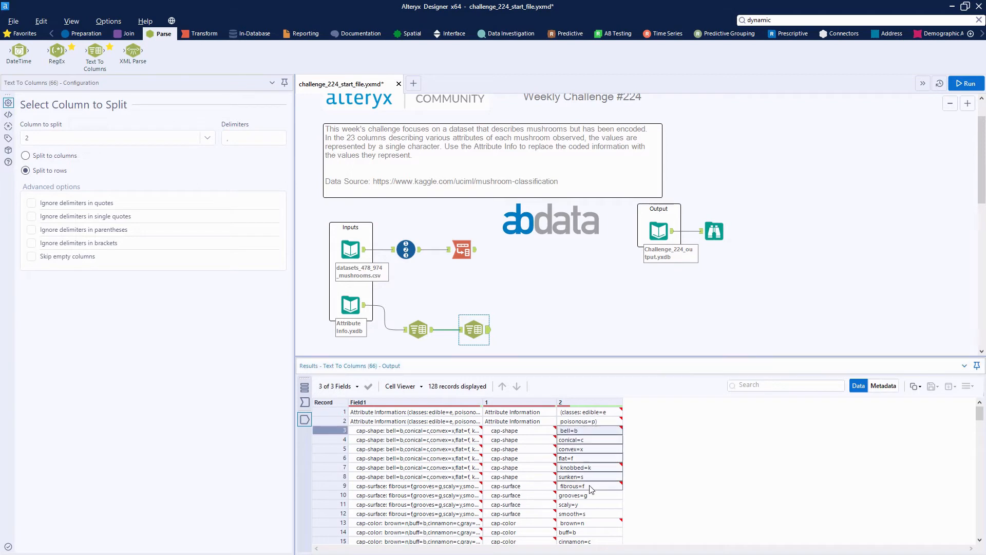
left_click(595, 467)
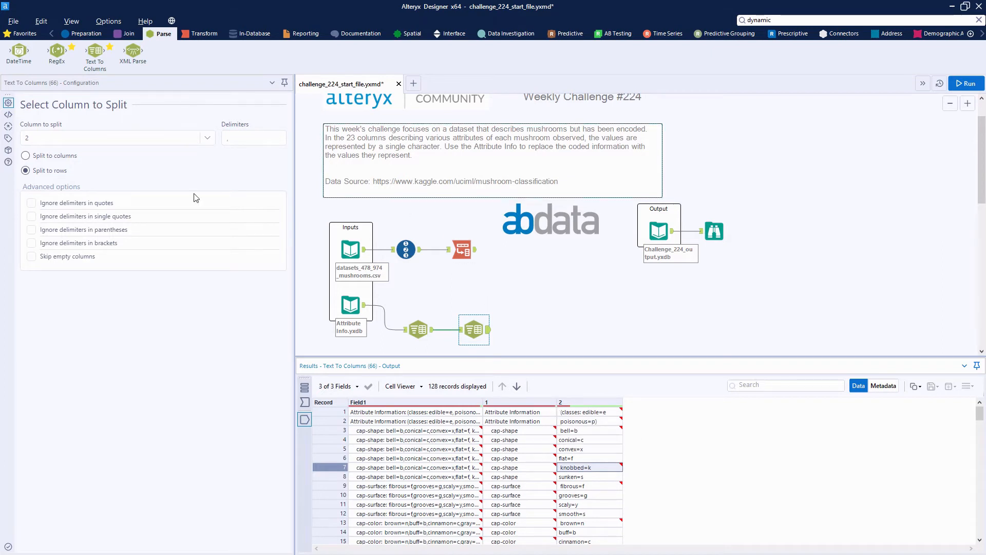
Add a third Text To Columns tool that splits column 2 into 2 columns at "=", run the workflow and review its output
left_click_drag(87, 59, 554, 329)
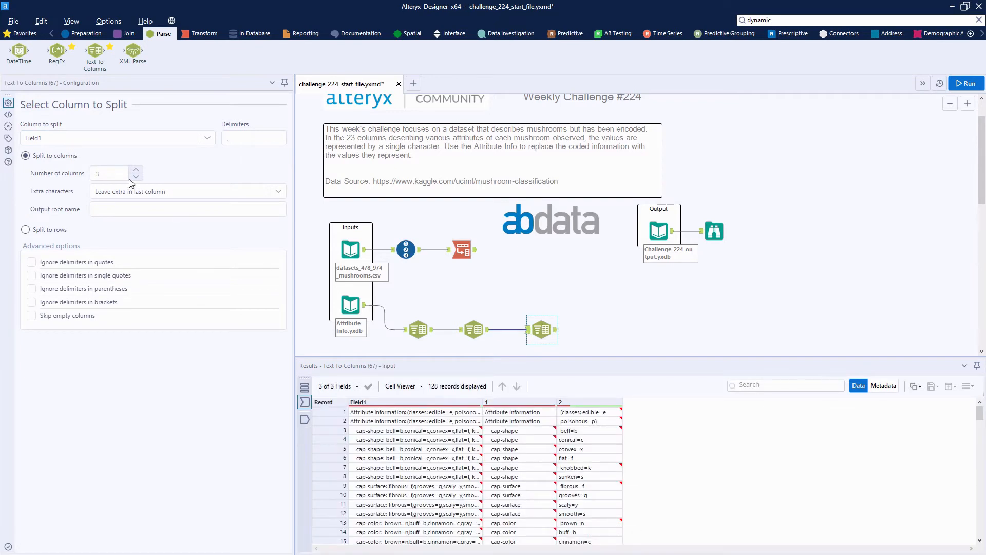
left_click(159, 139)
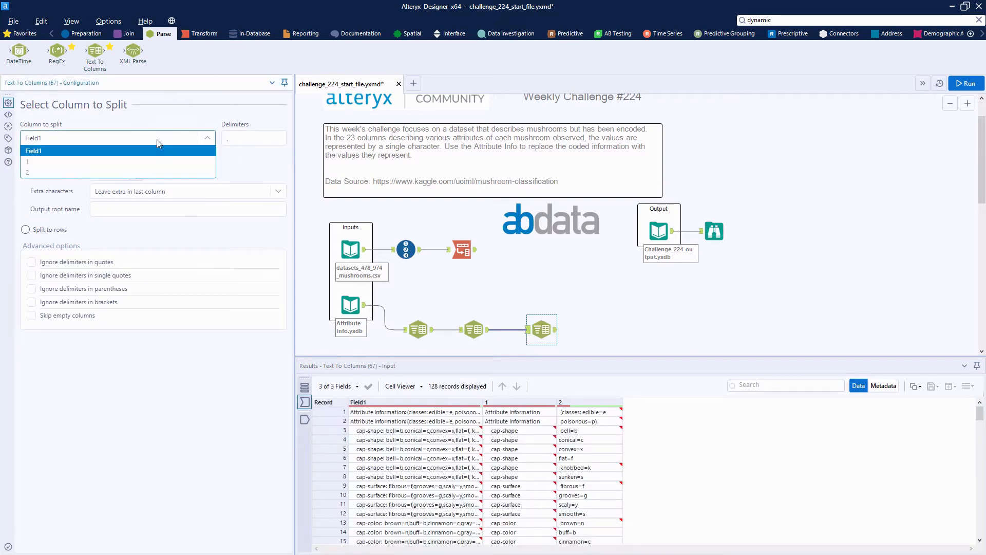
left_click(87, 173)
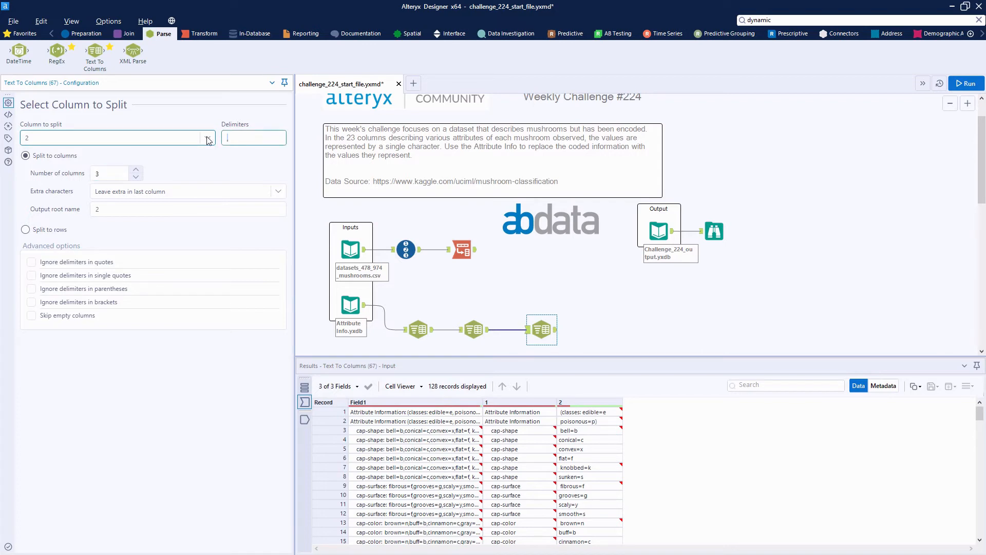
type("=")
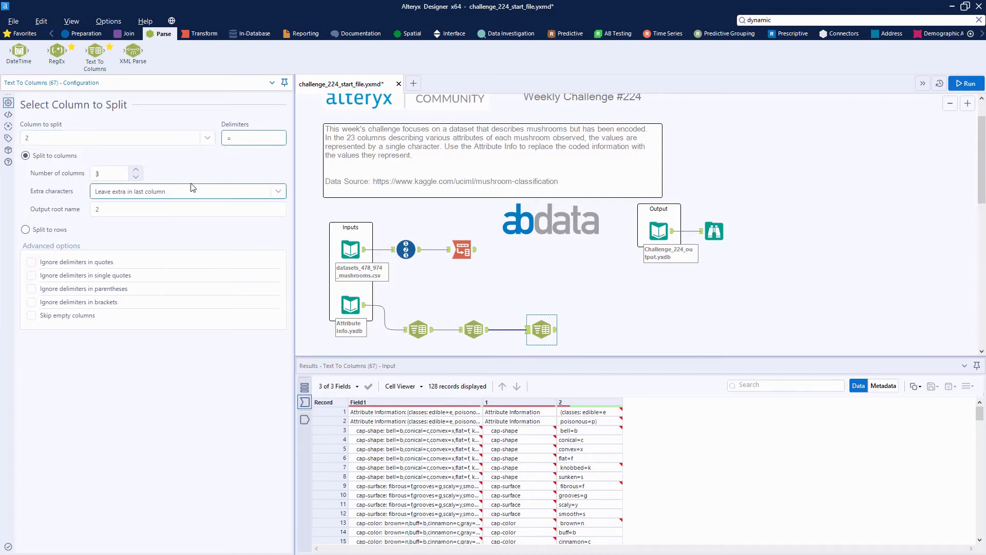
left_click(136, 176)
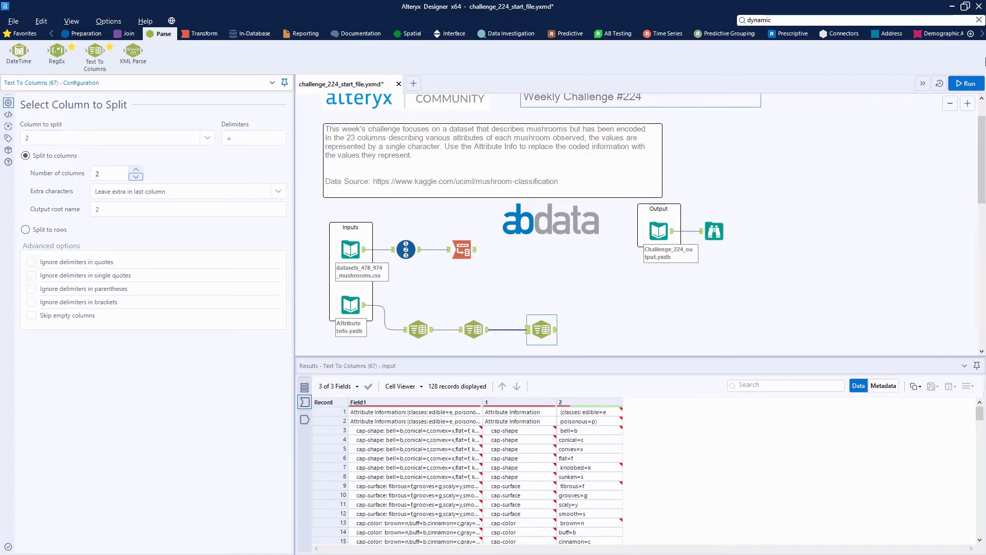
left_click(965, 84)
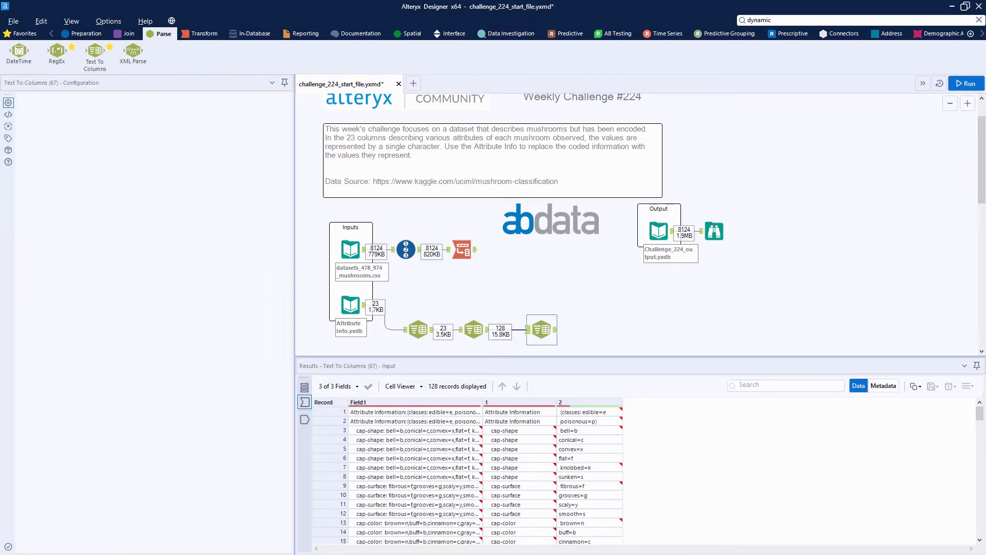
left_click(556, 330)
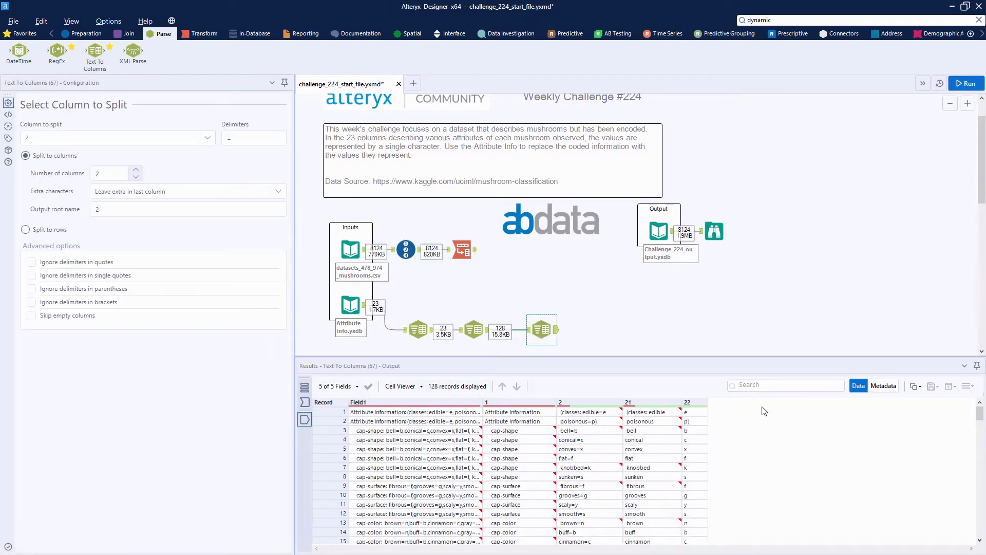
left_click_drag(650, 439, 663, 524)
left_click(662, 452)
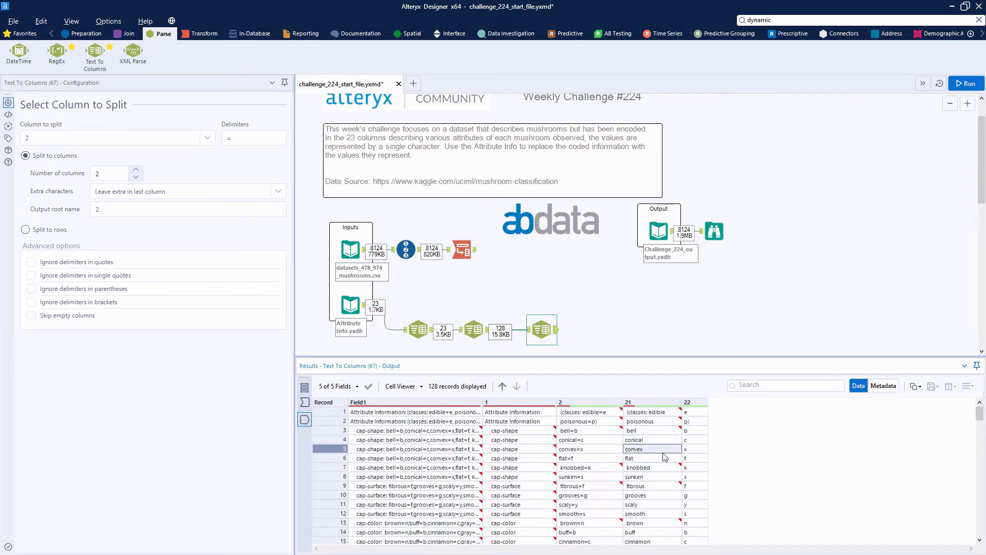
left_click_drag(648, 429, 661, 505)
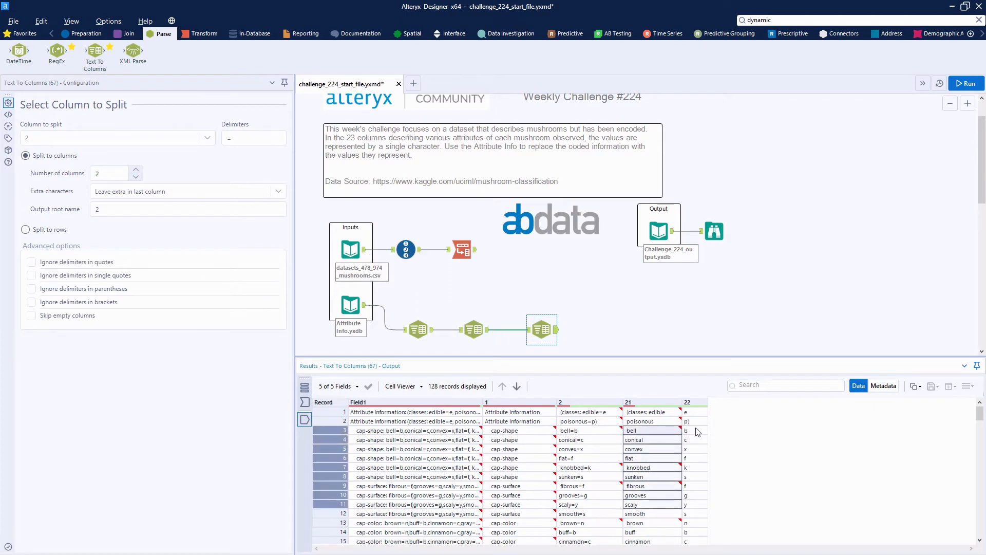
Review the values in the split columns, and add a Multi-Field Formula tool connected to the third Text To Columns tool
left_click_drag(695, 422, 693, 515)
left_click(694, 516)
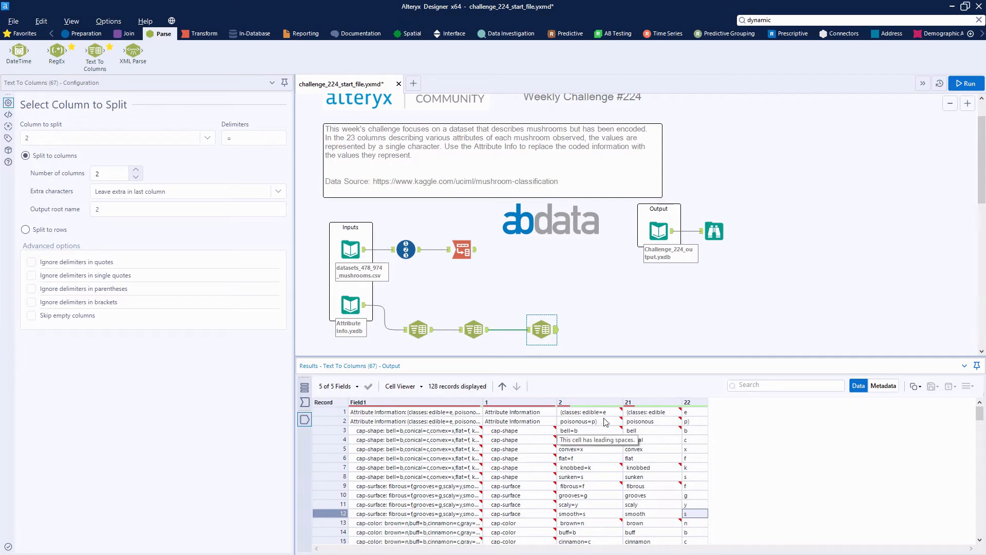
left_click_drag(588, 467, 582, 525)
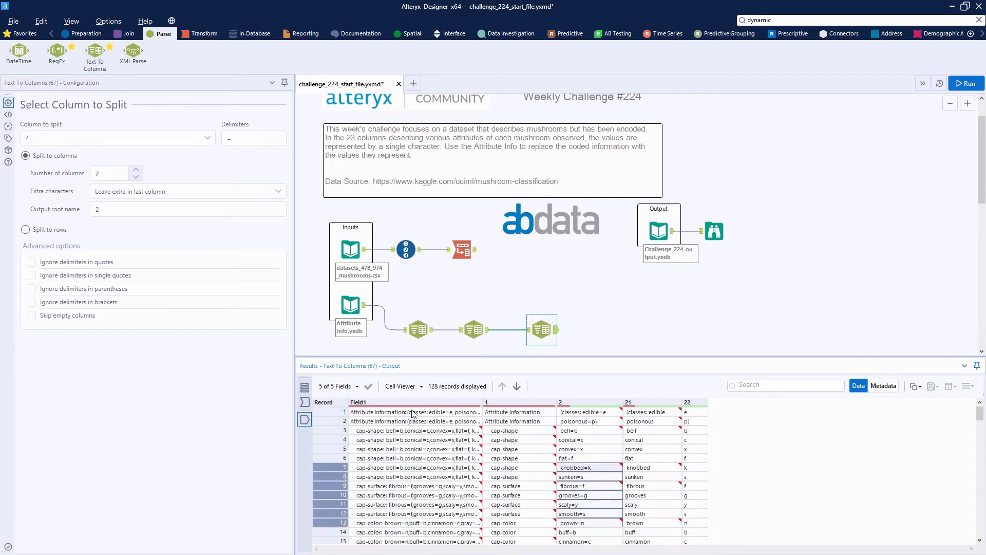
left_click_drag(441, 412, 442, 504)
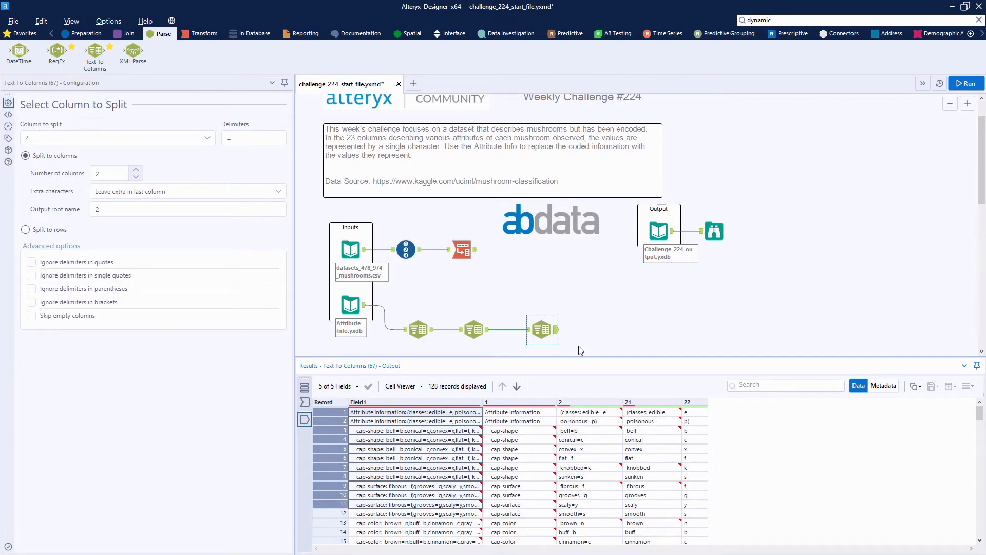
scroll(177, 40, "up", 2)
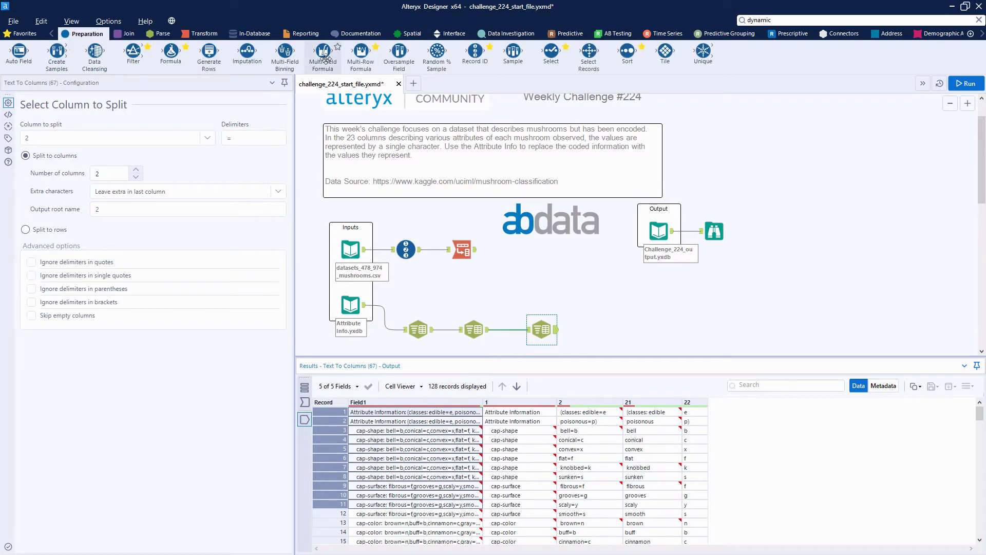
left_click_drag(321, 57, 596, 332)
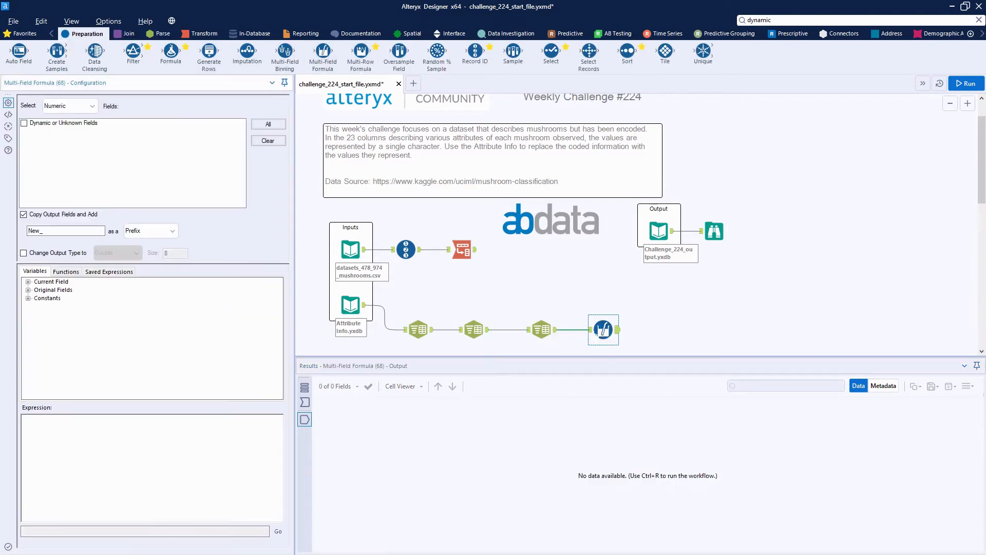
Apply the Multi-Field Formula to all text fields and turn off copying the output fields
left_click(67, 105)
left_click(71, 127)
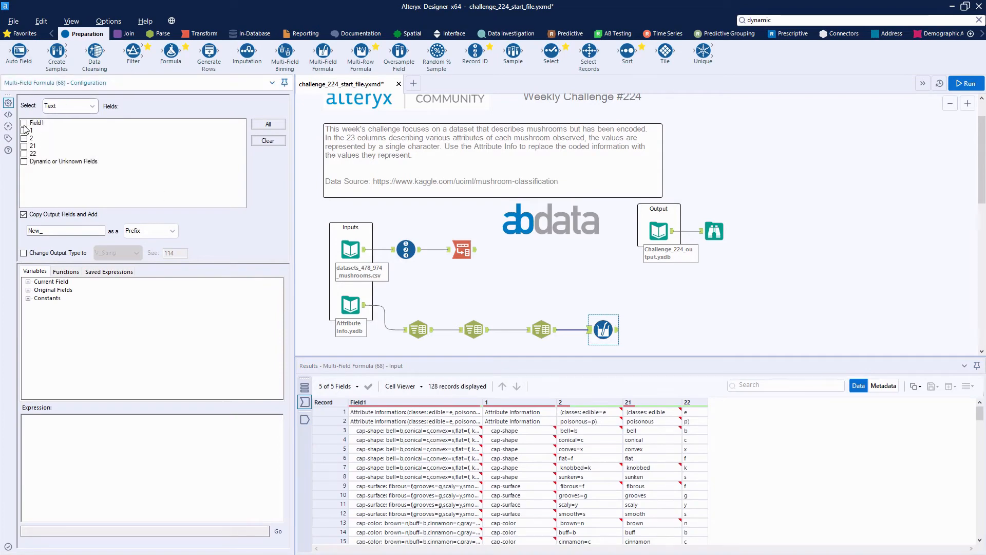
left_click(267, 125)
left_click(53, 214)
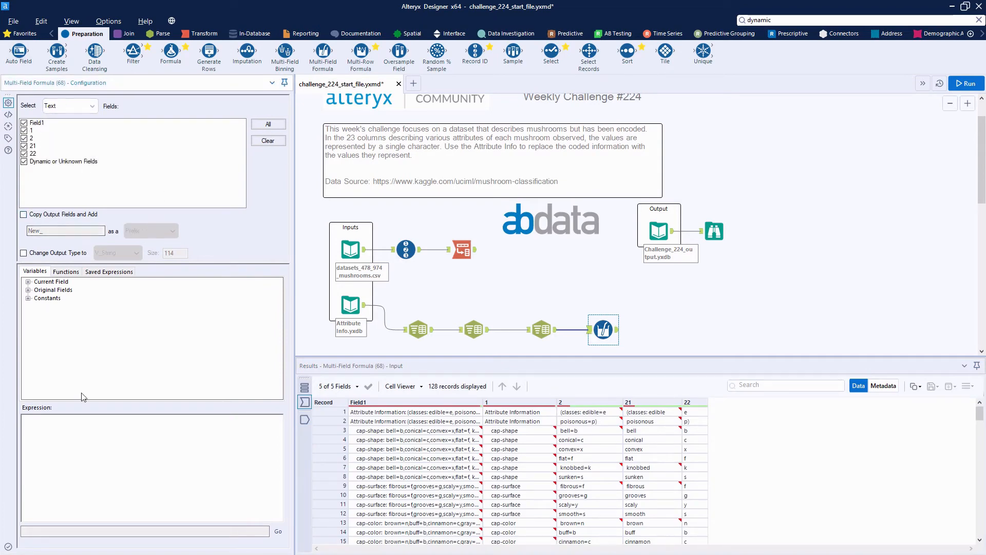
Set the Multi-Field Formula expression to Trim([_CurrentField_]) and run the workflow
left_click(66, 272)
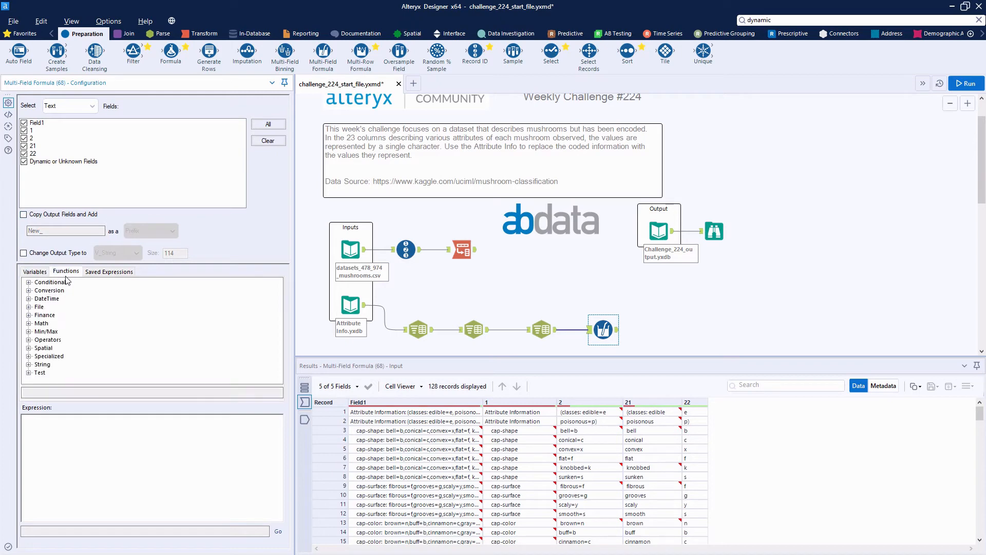
left_click(29, 365)
scroll(72, 373, "down", 10)
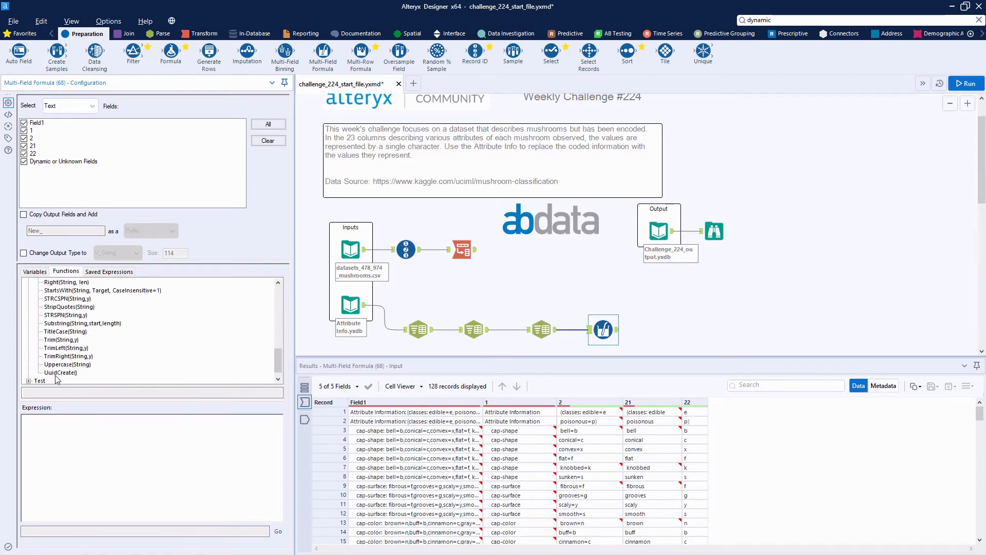
double_click(57, 341)
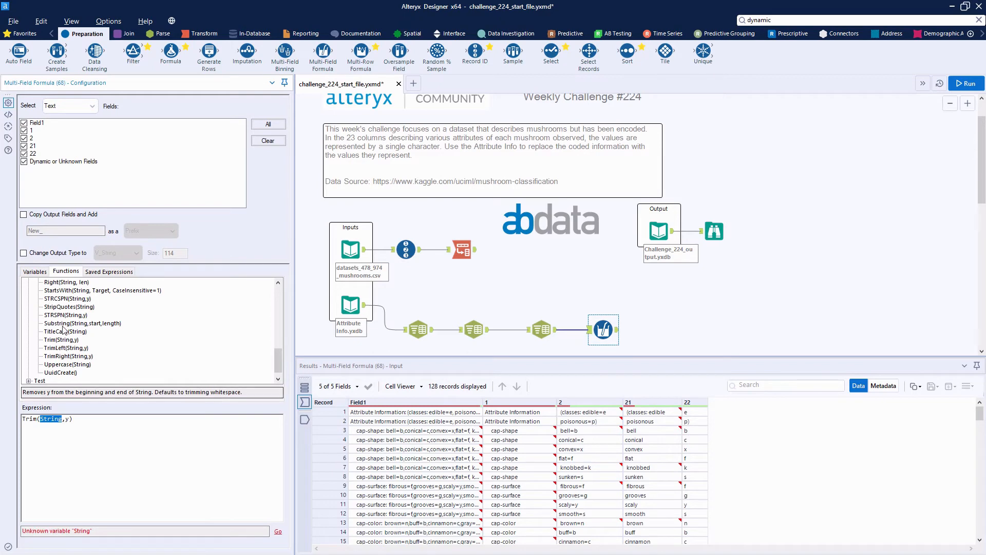
left_click(28, 282)
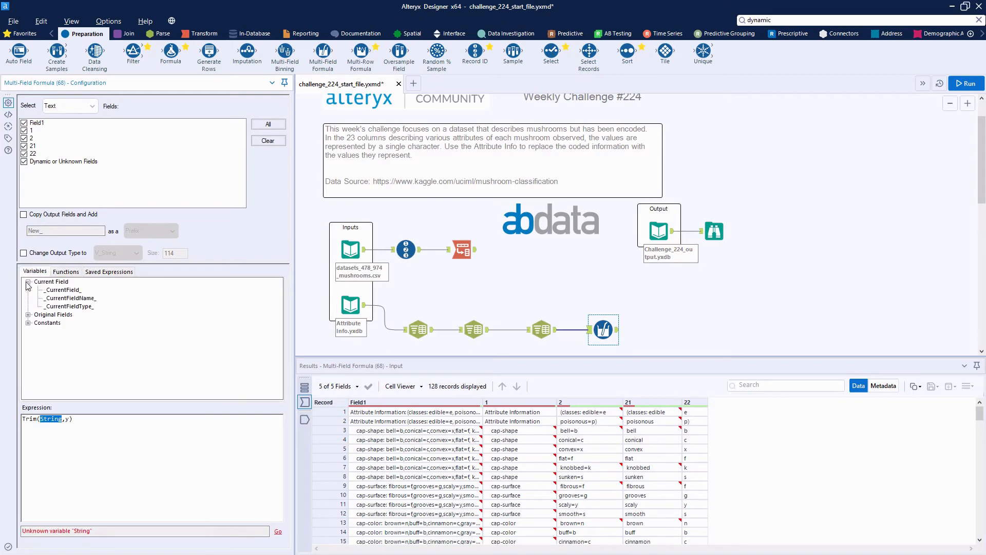
double_click(66, 290)
key("Delete")
key("Delete")
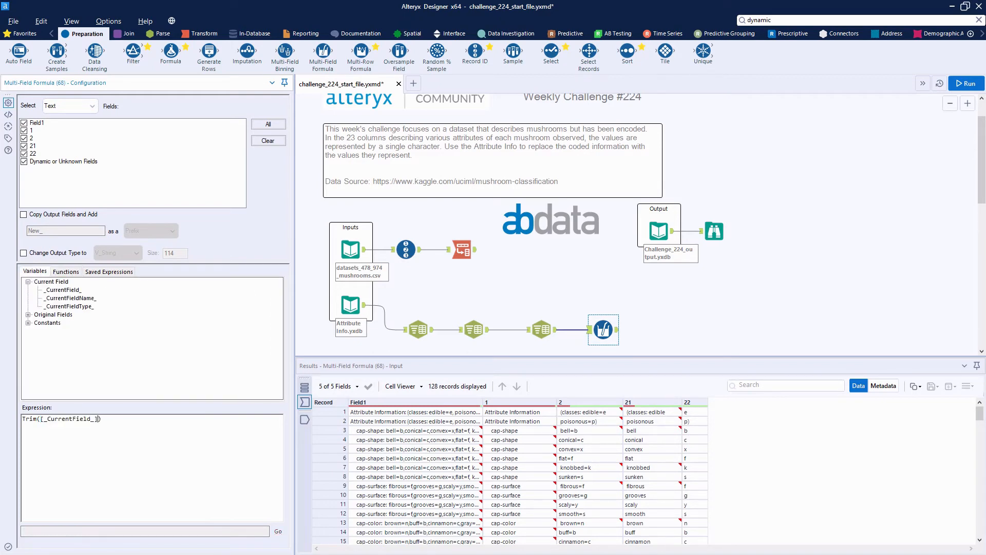
left_click(968, 83)
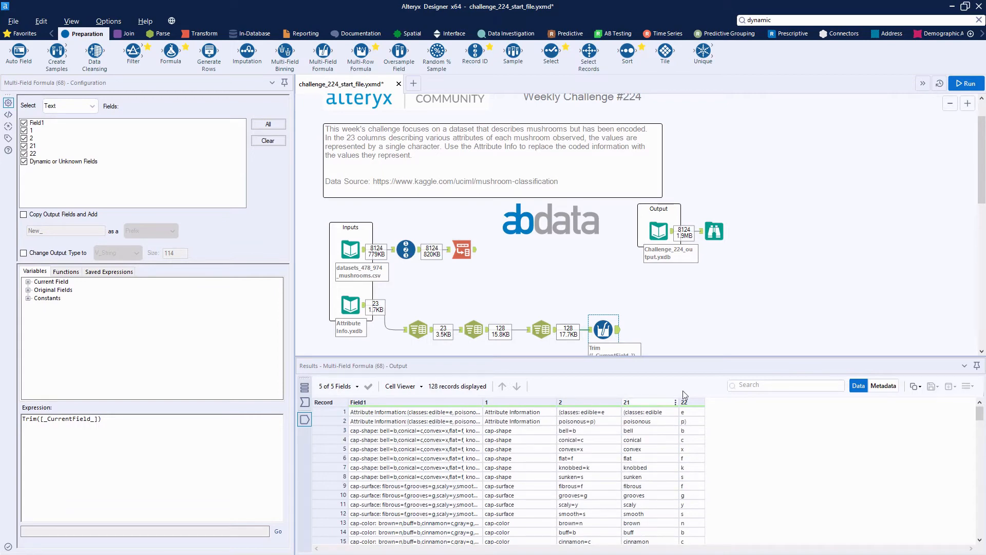
Copy the text "Attribute Information" from column 1 of the first record in the trimmed output
scroll(695, 344, "down", 1)
scroll(696, 344, "down", 2)
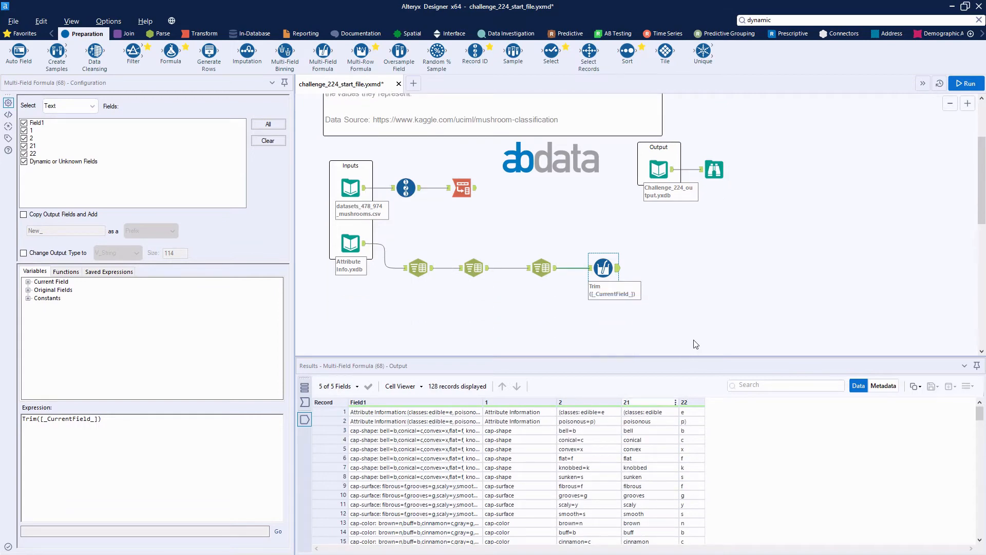
left_click(518, 415)
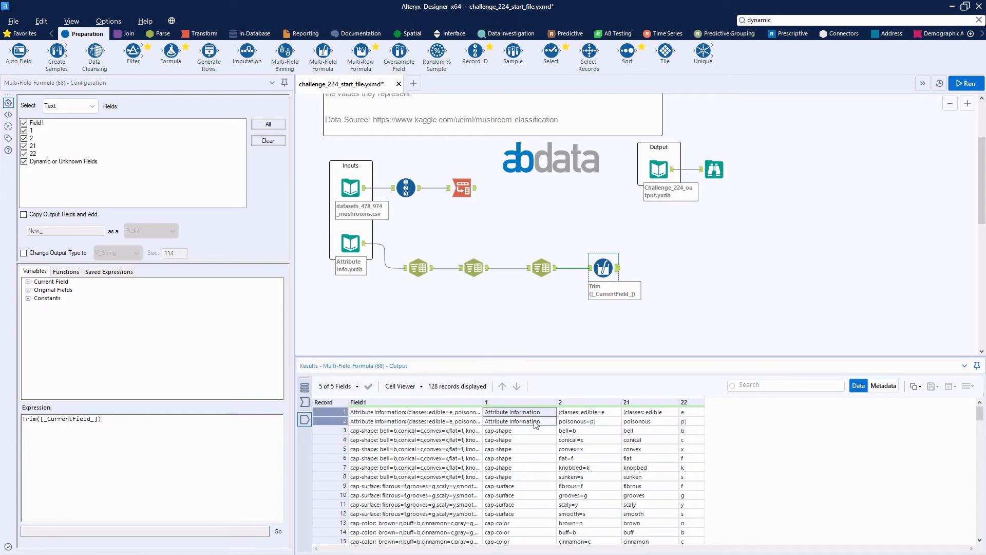
left_click_drag(532, 415, 537, 423)
left_click(513, 412)
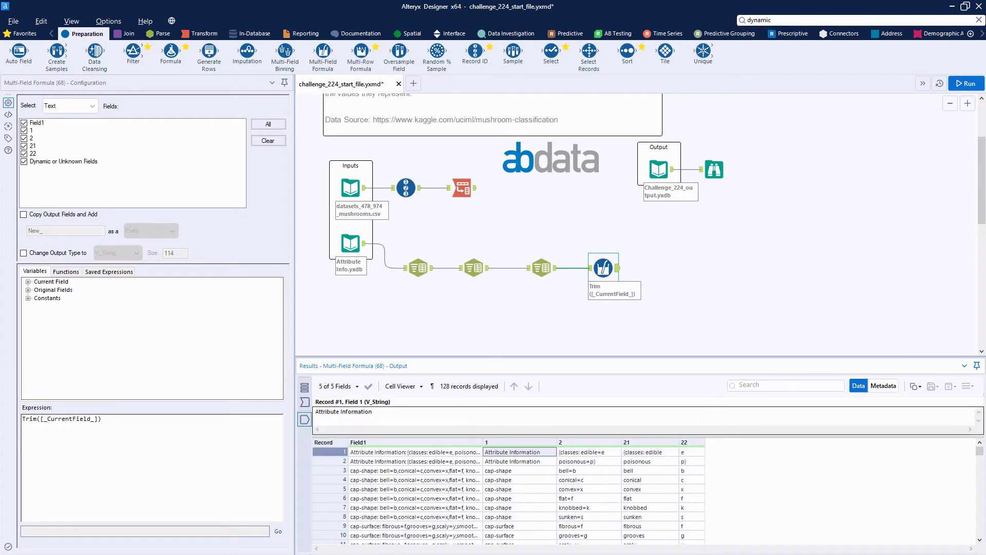
left_click_drag(371, 412, 309, 409)
right_click(329, 411)
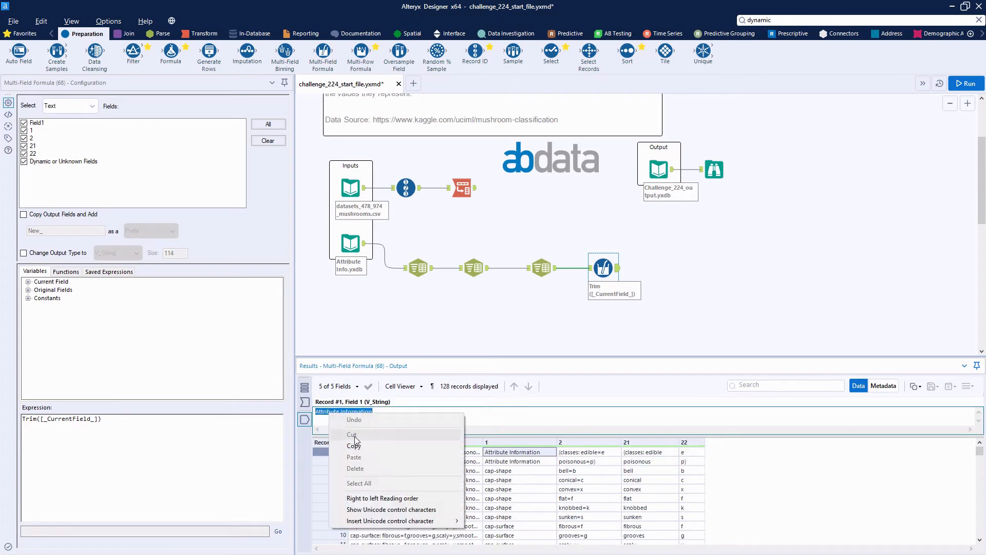
left_click(355, 446)
Add a Formula tool after the Multi-Field Formula tool and choose column 1 as its output column
left_click_drag(183, 62, 651, 266)
left_click(93, 109)
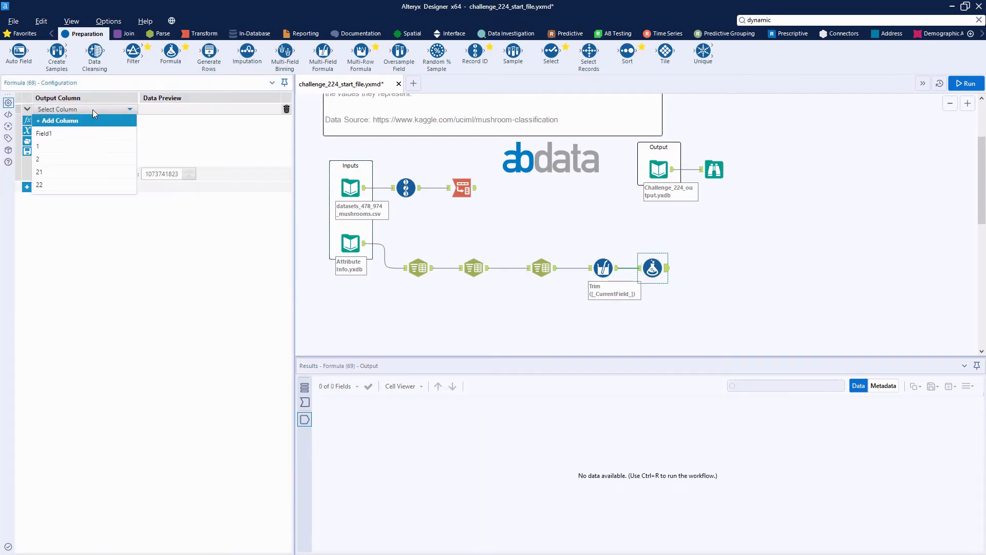
left_click(62, 142)
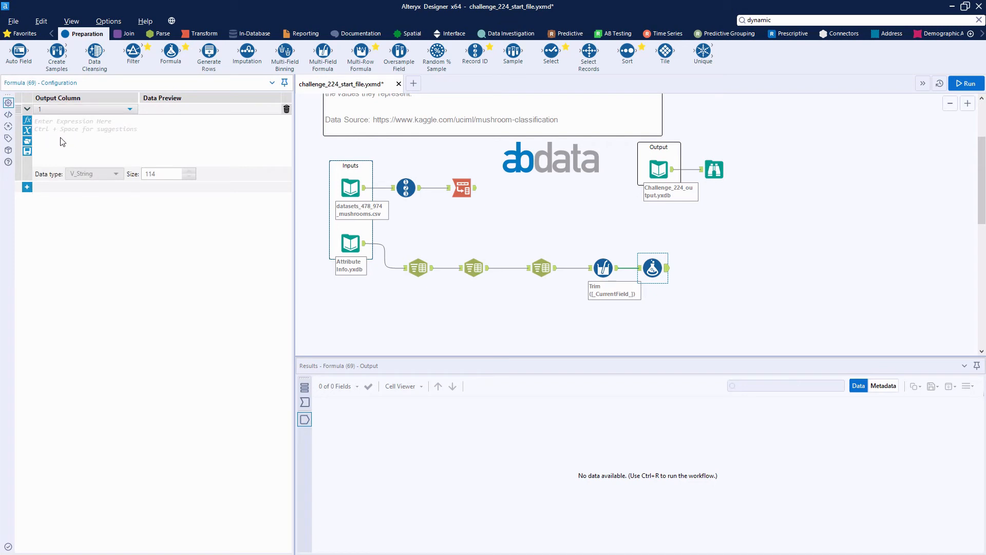
Write the column 1 expression as Replace([1], "Attribute Information", "Class")
left_click(62, 141)
type("rget, Replac")
type("eplace")
key("Return")
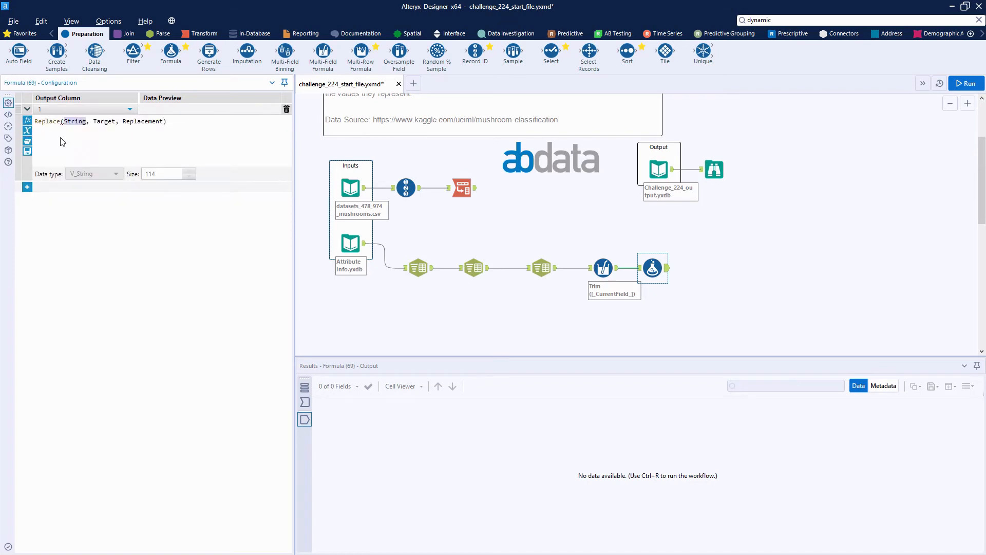
type("1")
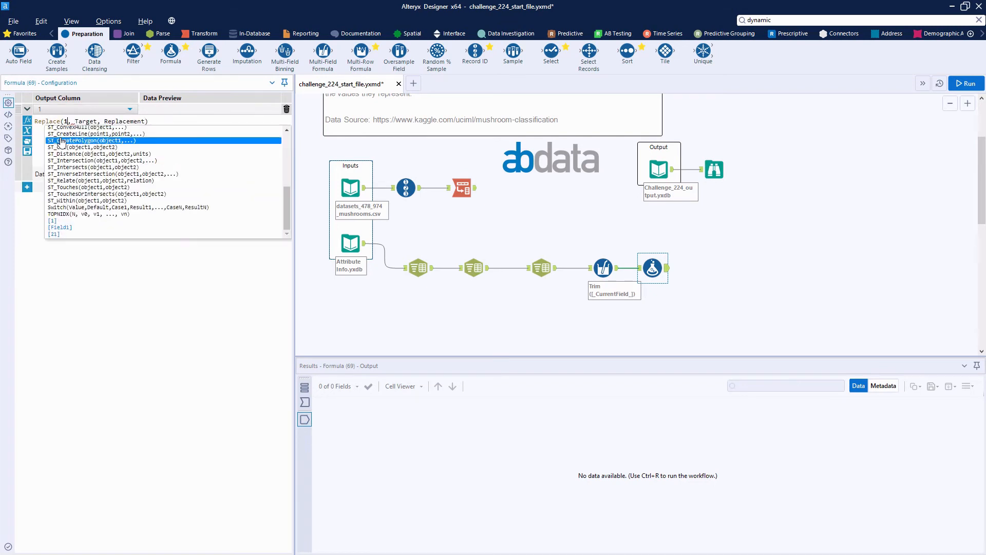
double_click(57, 220)
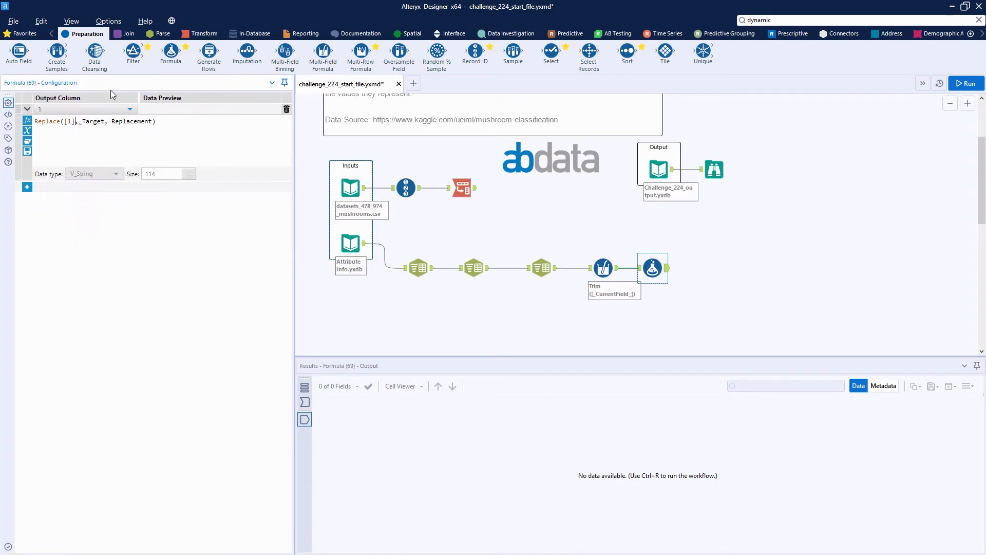
double_click(102, 121)
type("\"")
key("ctrl+v")
double_click(197, 120)
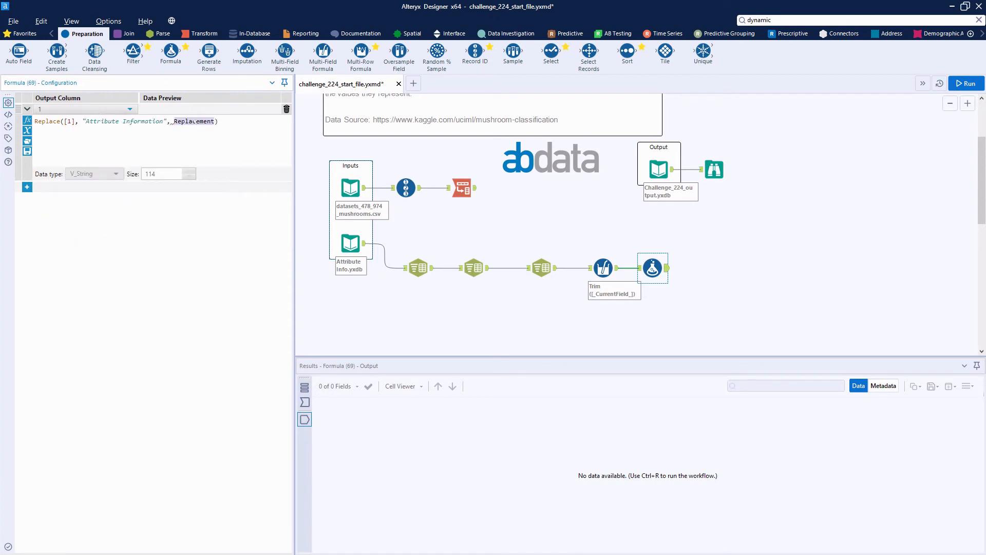
type("\"Class")
Add a second expression for output column 21, and copy the "(classes: " prefix from that column's first record
left_click(27, 187)
left_click(638, 268)
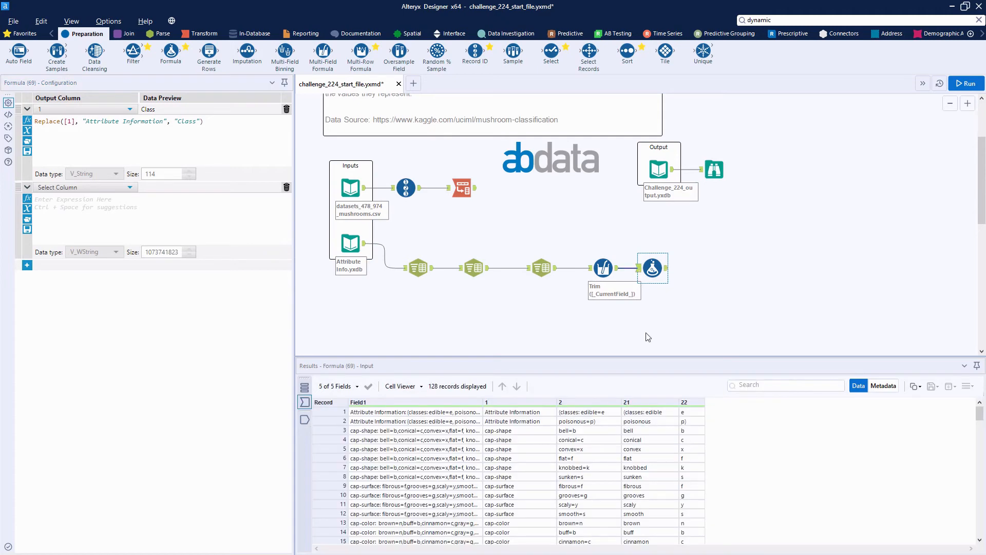
left_click(654, 415)
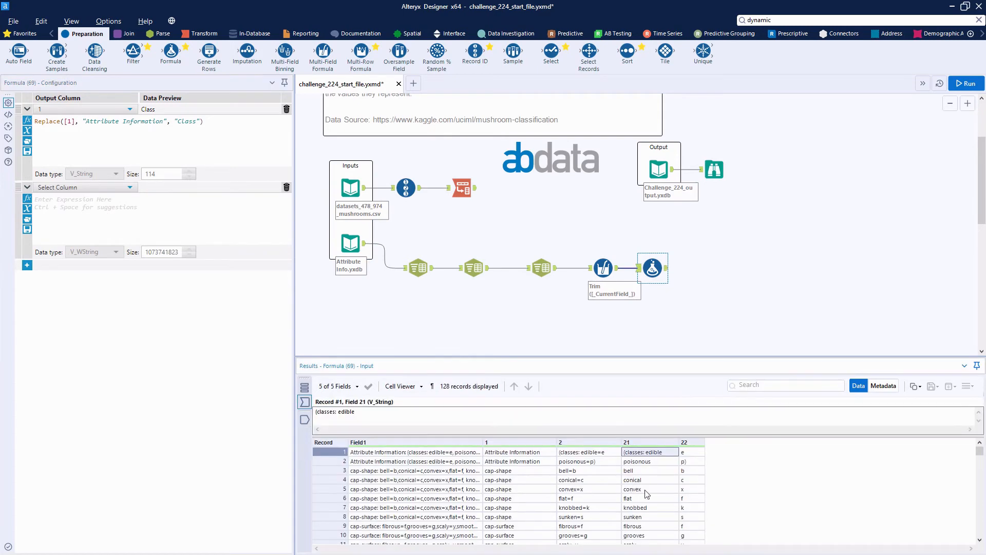
left_click(338, 412)
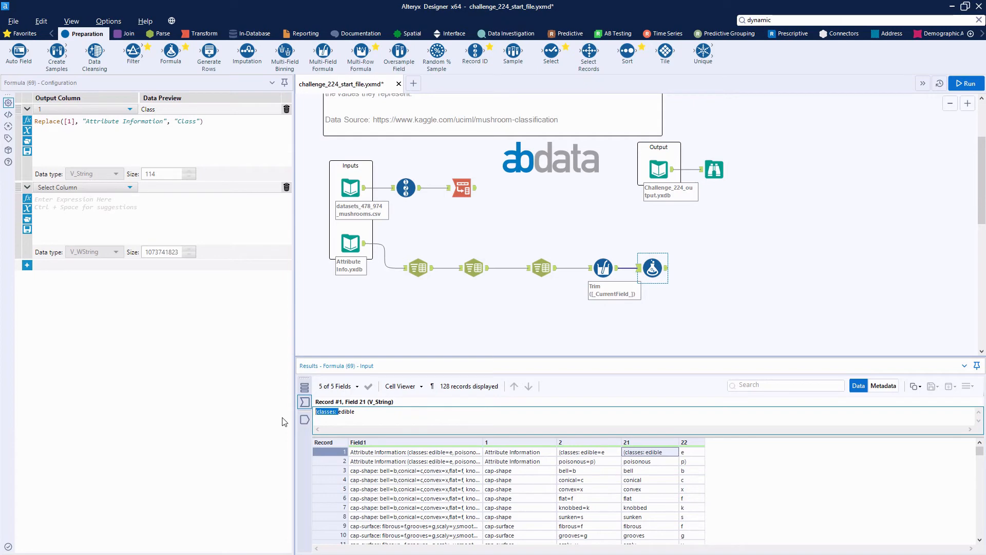
left_click(69, 188)
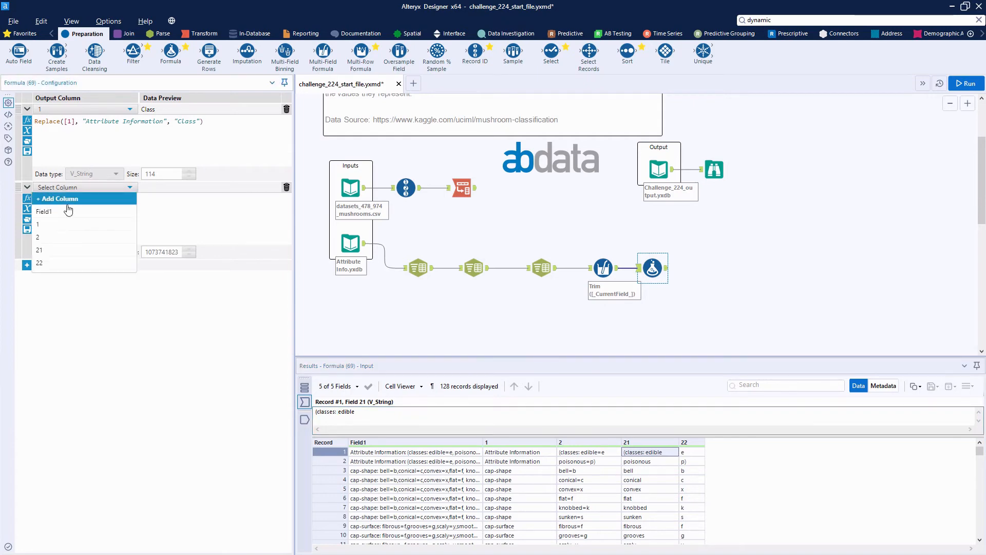
left_click(65, 236)
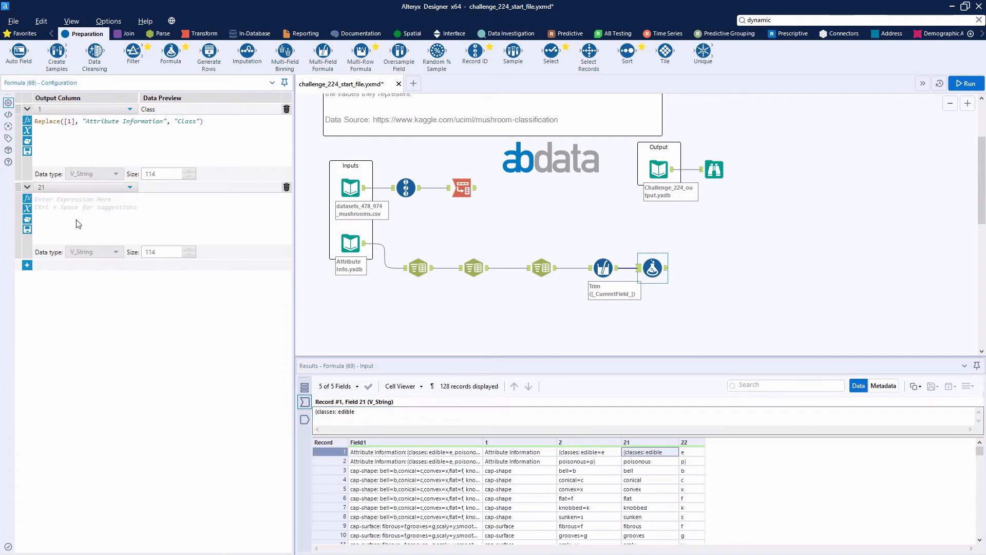
Write the column 21 expression as Replace([21], "(classes: ", "") to strip the prefix
left_click(78, 223)
type("replace")
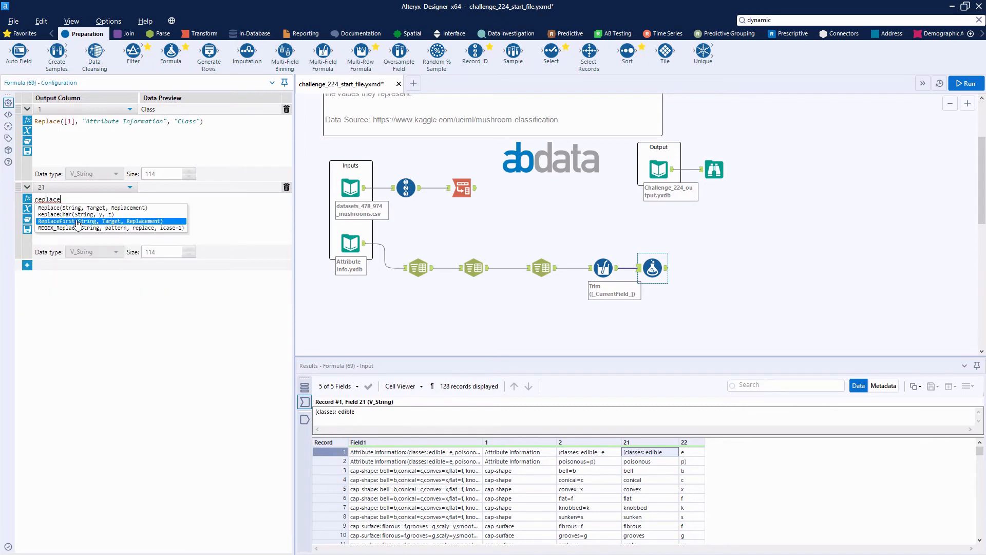
left_click(77, 207)
double_click(76, 199)
type("21, Target, Replacement")
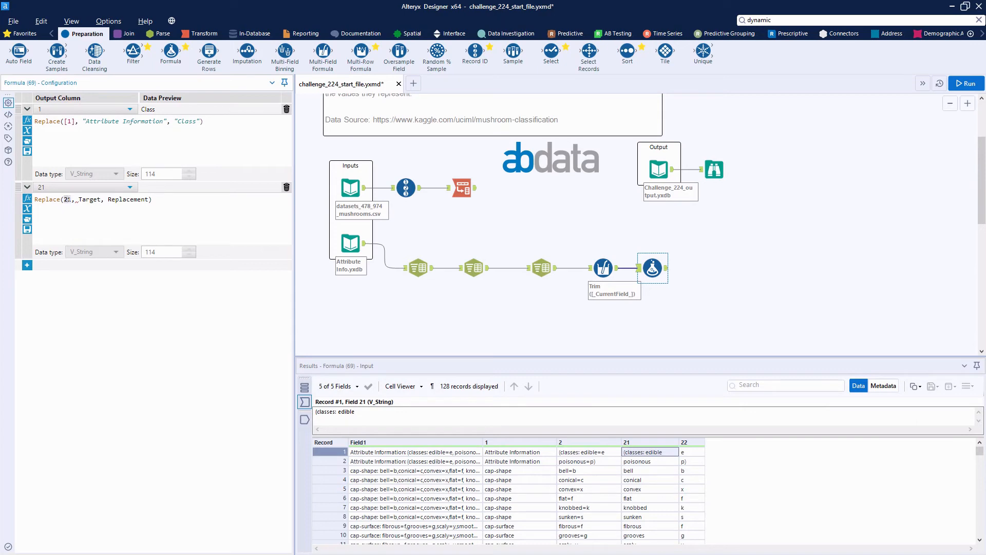
type("[21]")
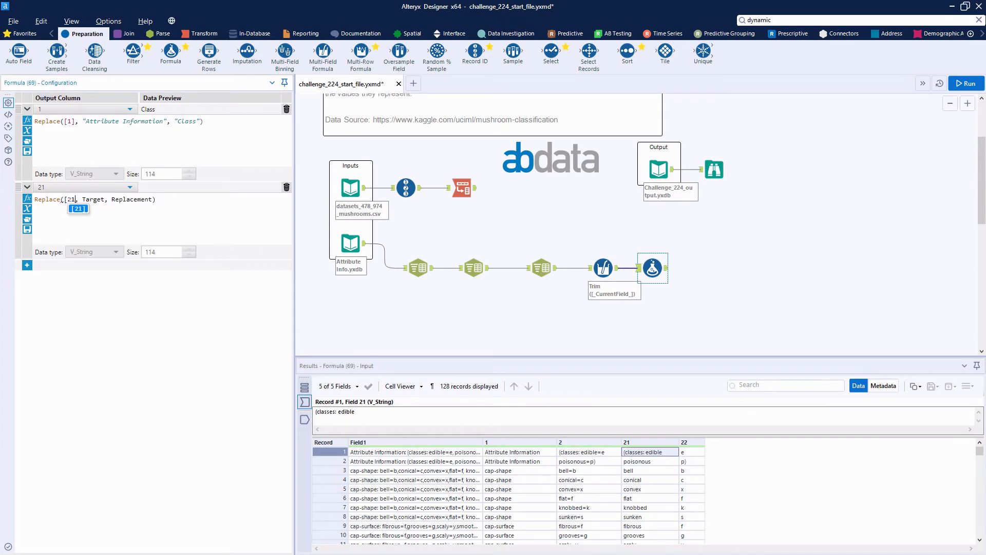
double_click(87, 199)
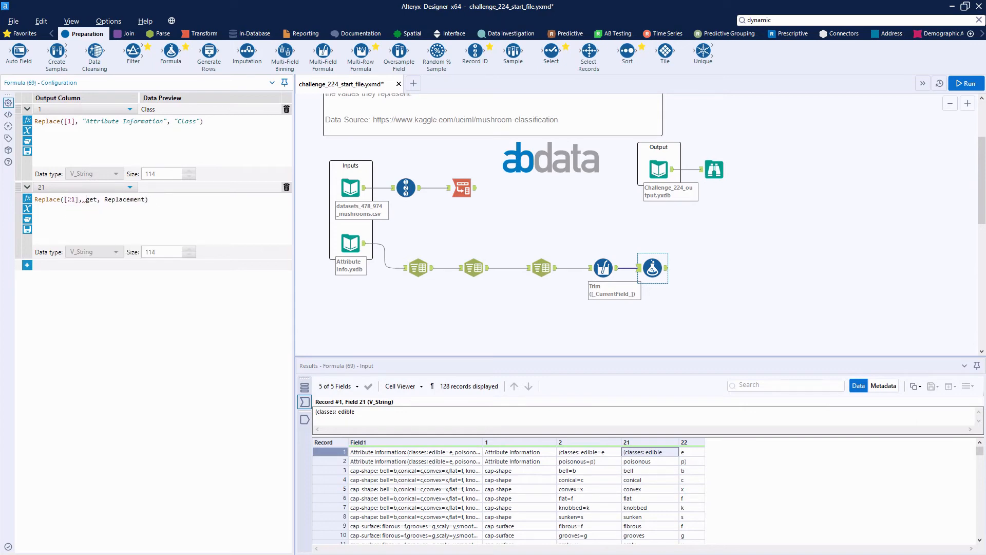
type("\"\"")
key("Left")
type("(classes:")
key("Delete")
key("Delete")
key("Delete")
key("Delete")
key("Delete")
key("Delete")
key("Delete")
key("Delete")
key("Delete")
key("Delete")
key("Delete")
type("\"\"")
Add a third expression for output column 22, filled with a copy of the column 21 expression
left_click(27, 268)
left_click_drag(149, 199, 24, 199)
key("ctrl+c")
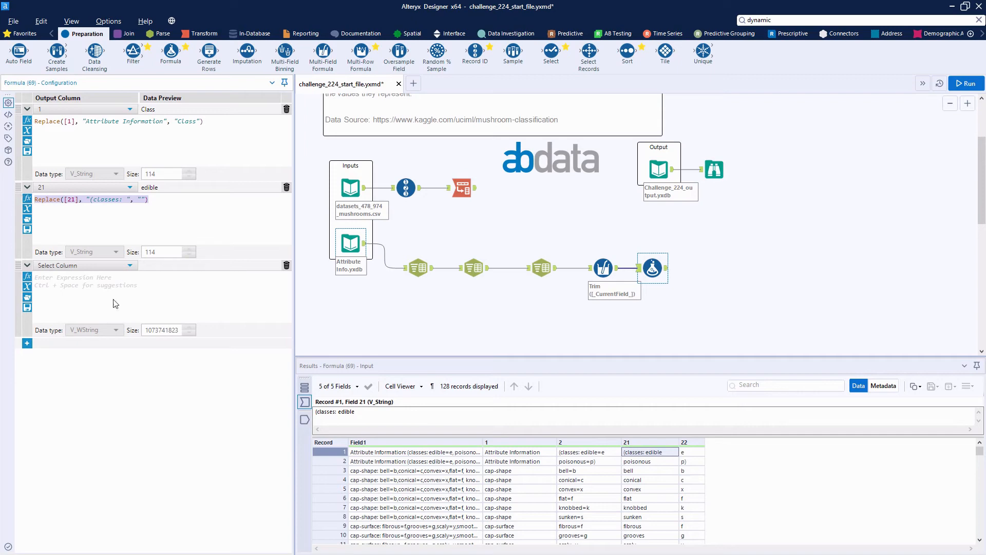
left_click(94, 267)
left_click(59, 342)
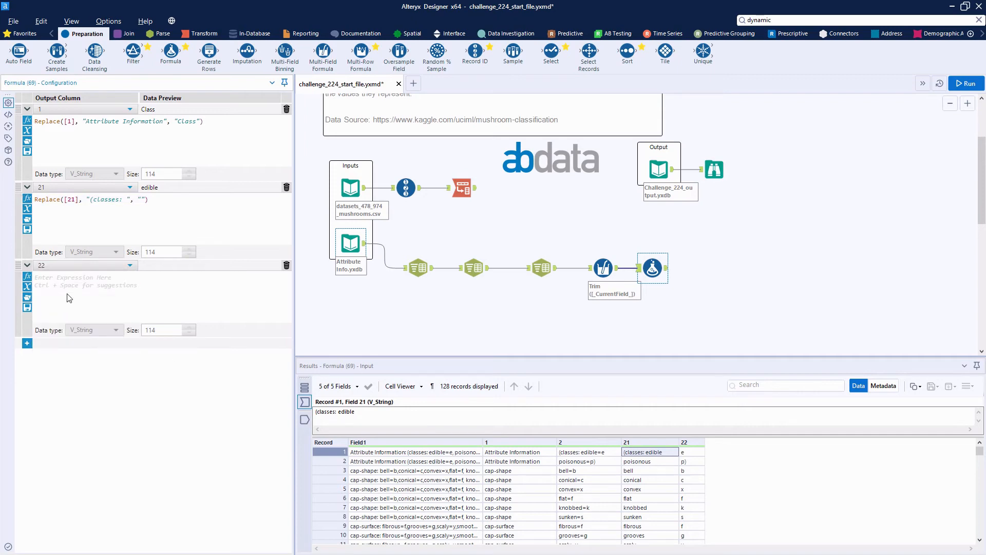
key("ctrl+v")
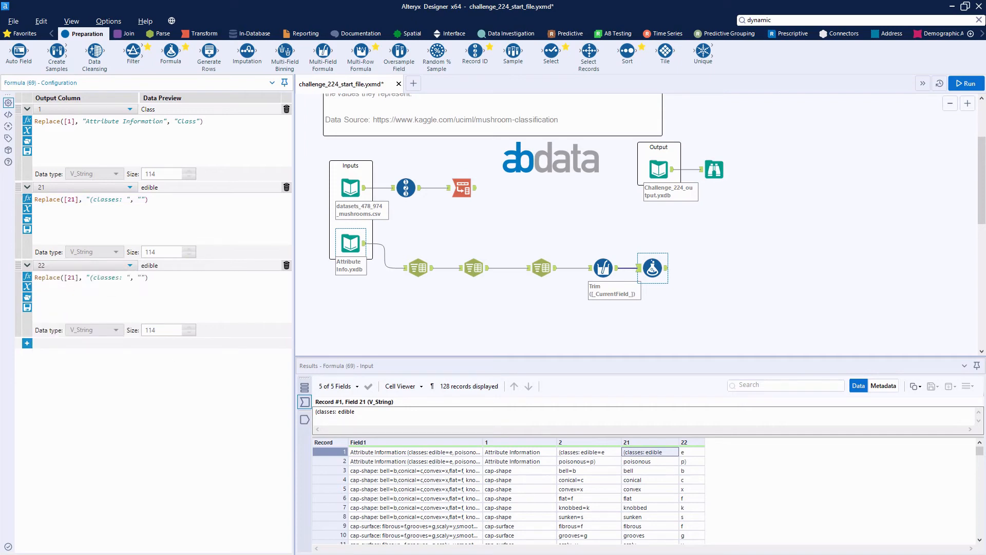
Change the column 22 expression to Replace([22], ")", "") to strip the closing parenthesis
key("Delete")
type("2")
left_click_drag(113, 277, 99, 277)
type(")")
Run the workflow and check the cleaned columns 1, 21 and 22 in the Formula tool's output
left_click(964, 83)
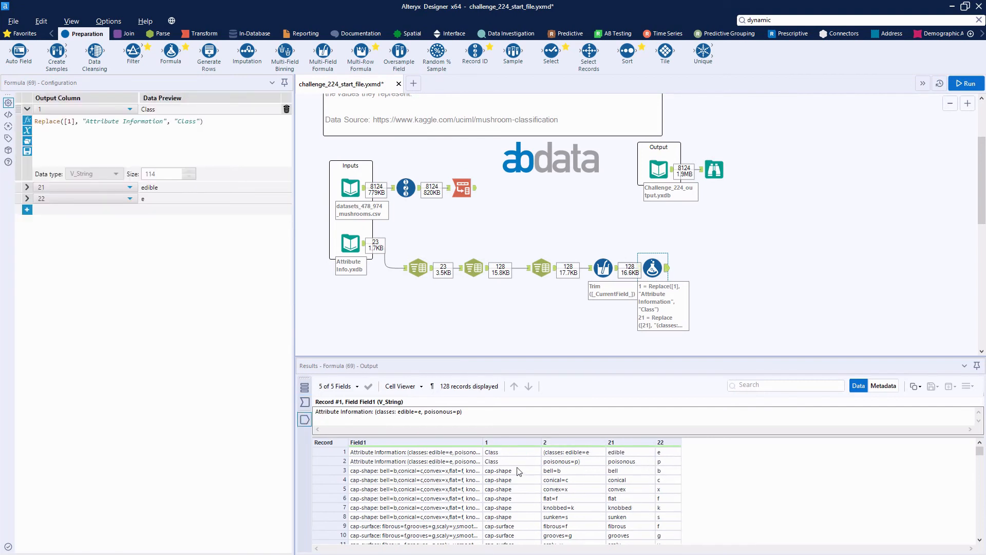
left_click(627, 461)
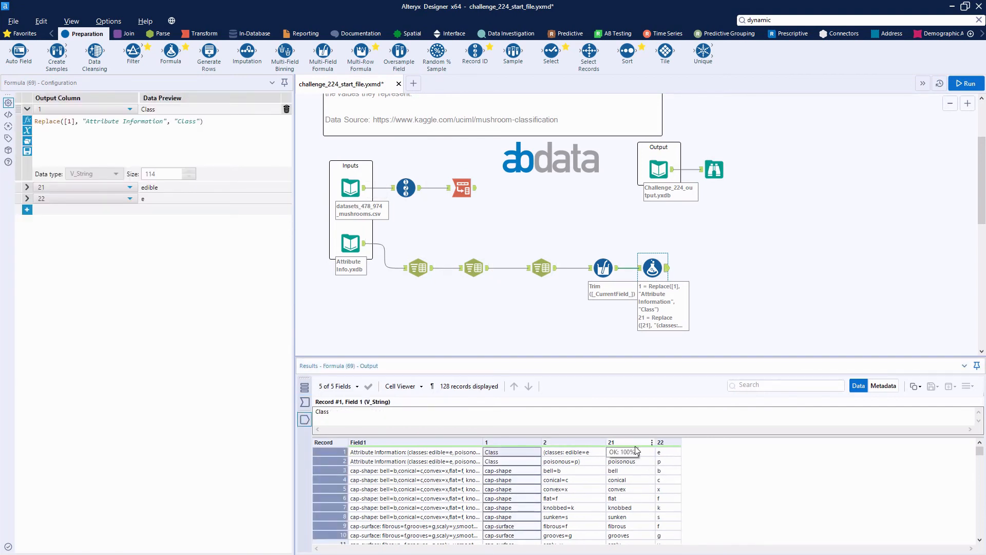
left_click_drag(627, 463, 634, 514)
left_click(671, 445)
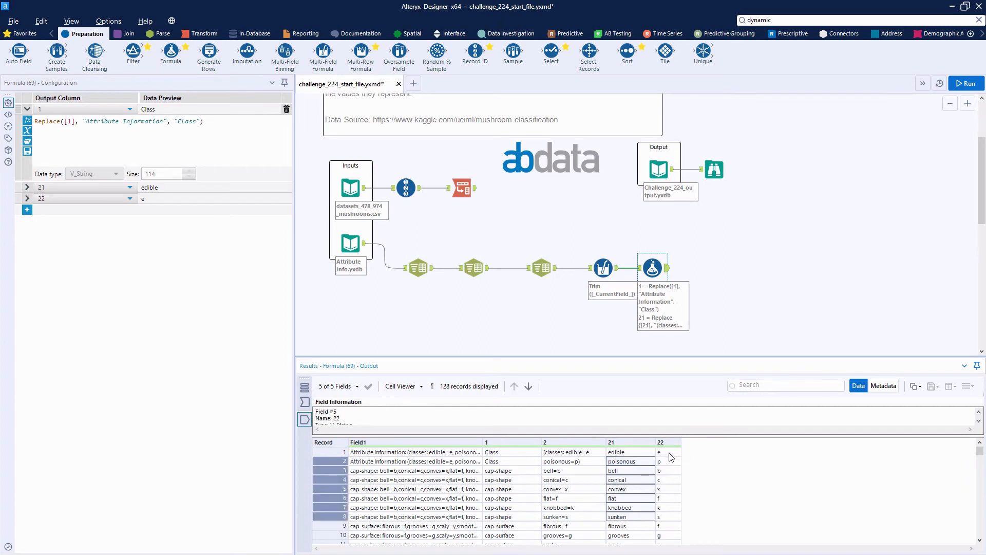
left_click(667, 454)
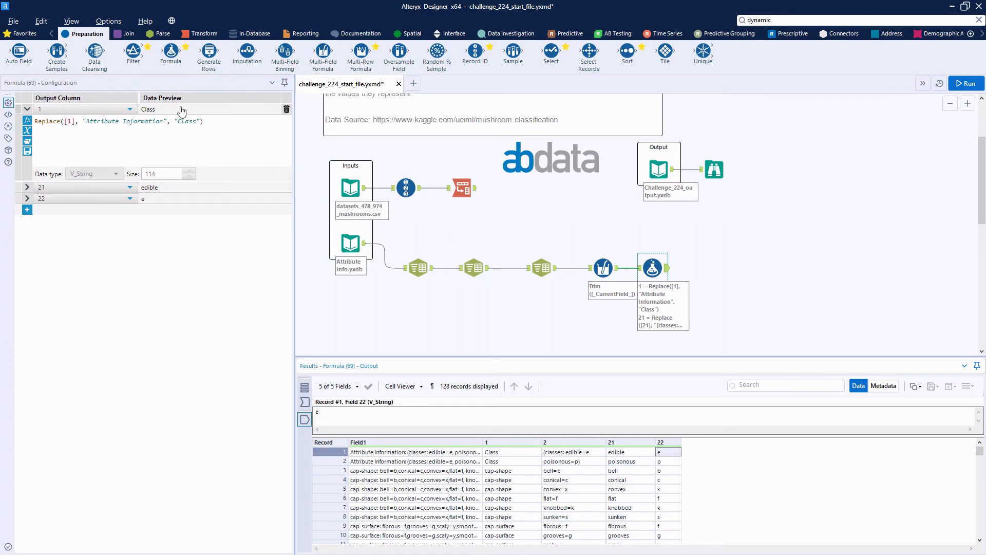
Add a Join tool with the Formula output as its right input and the Transpose output as its left input
left_click(131, 35)
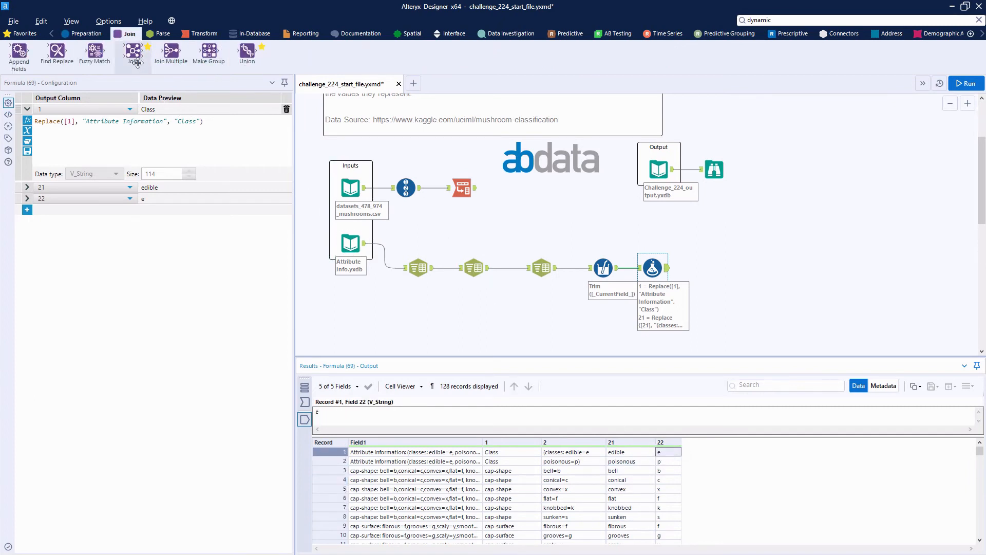
left_click_drag(132, 52, 727, 261)
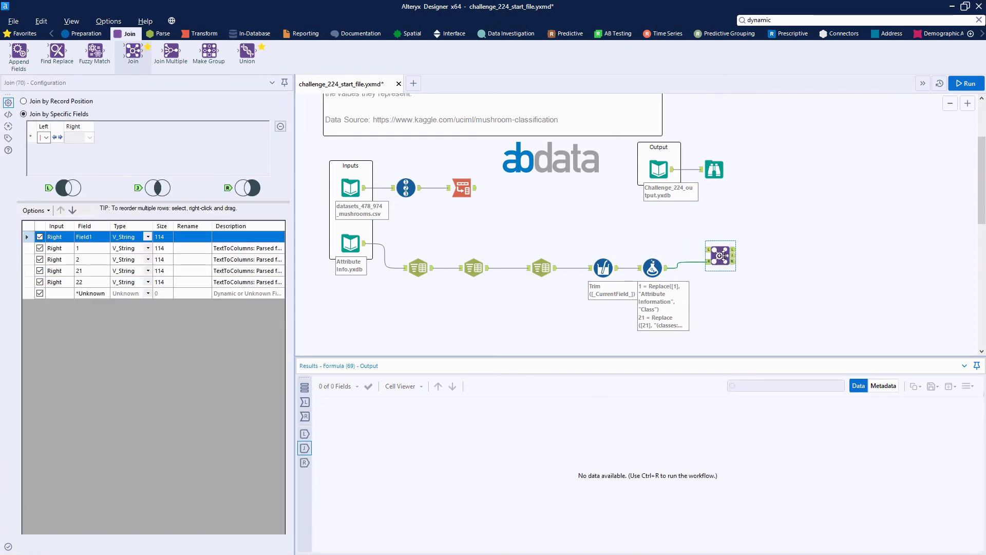
mouse_move(475, 188)
left_mouse_down()
mouse_move(550, 191)
mouse_move(712, 255)
left_mouse_up()
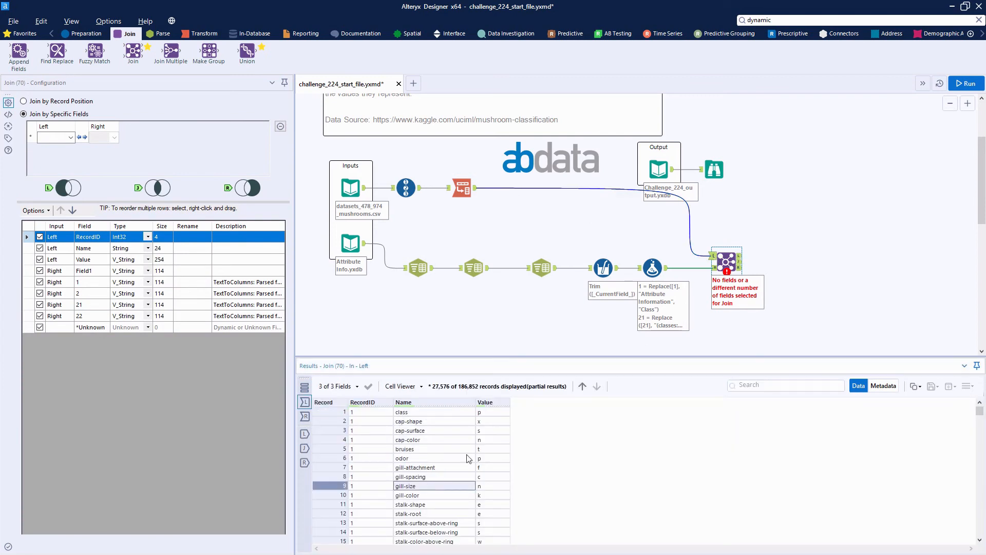
Review the Join tool's right input and match left field Name to right field 1
left_click(713, 269)
left_click_drag(525, 420, 525, 459)
left_click(57, 137)
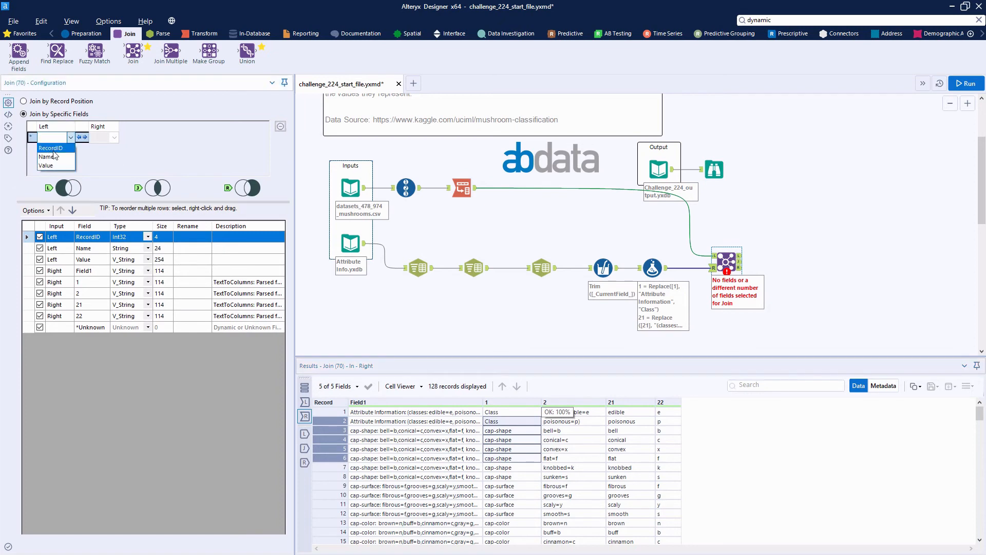
left_click(54, 153)
left_click(114, 139)
left_click(101, 153)
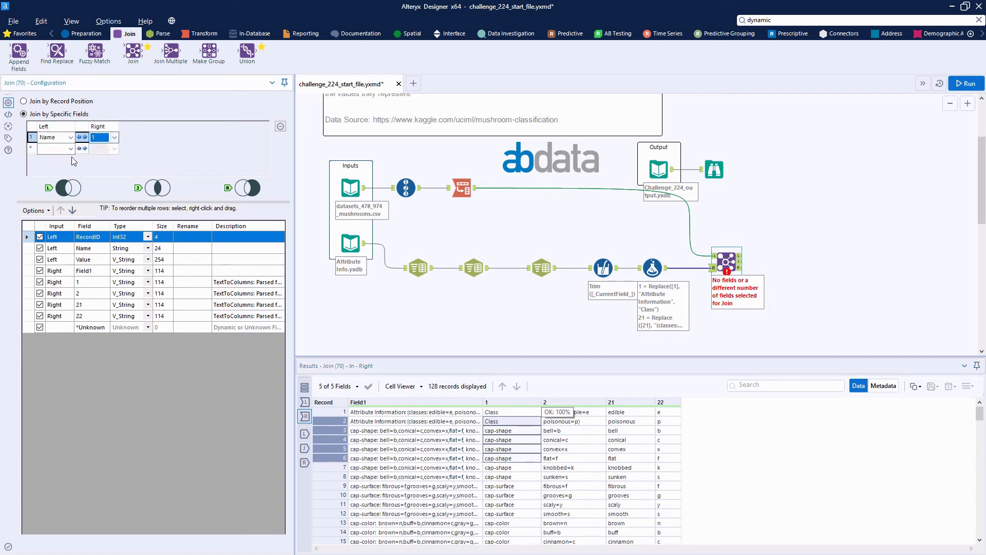
Add a second join condition matching left field Value to right field 22
left_click(70, 148)
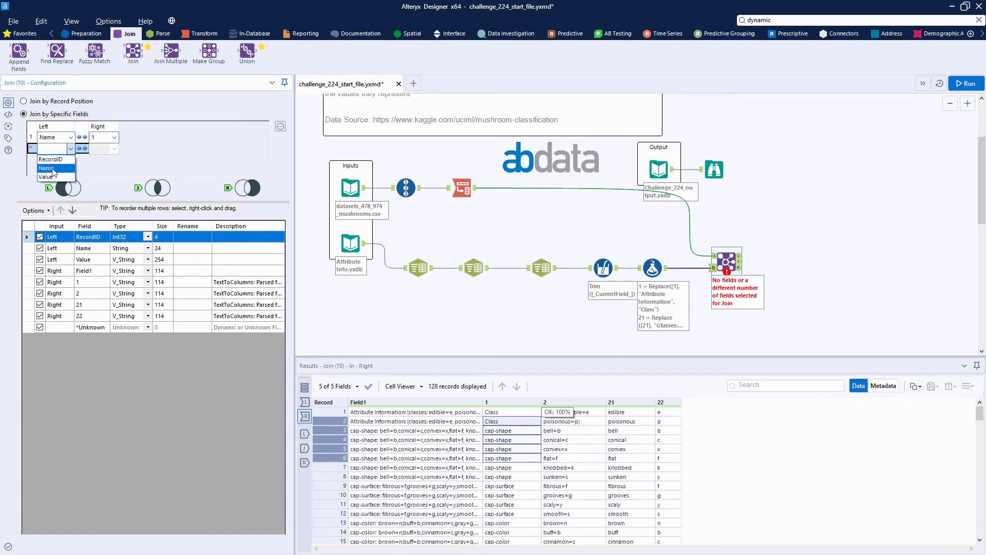
left_click(54, 172)
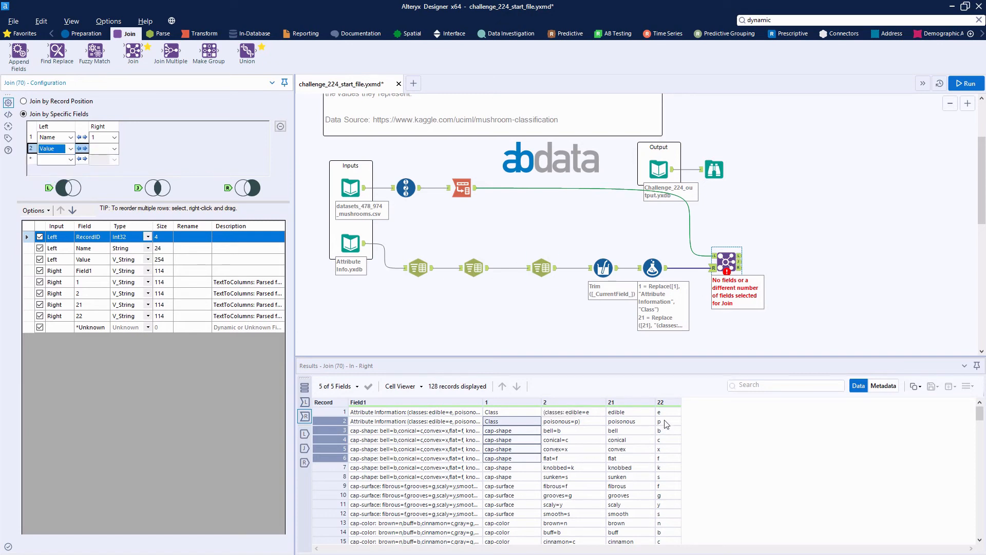
left_click(114, 148)
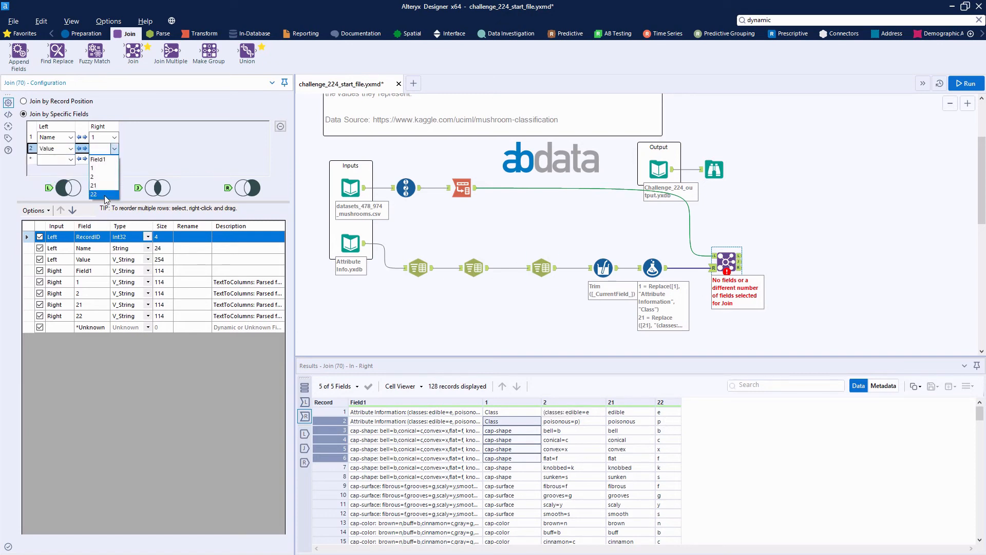
left_click(105, 198)
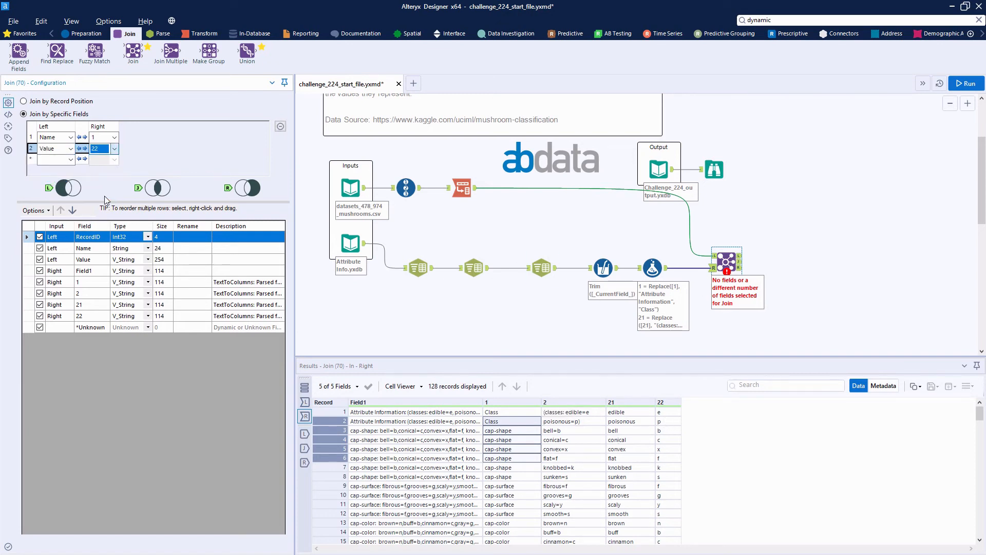
Exclude left field Value and right field 22 from the Join output, and rename right field 21 to Value
left_click(40, 260)
left_click(39, 316)
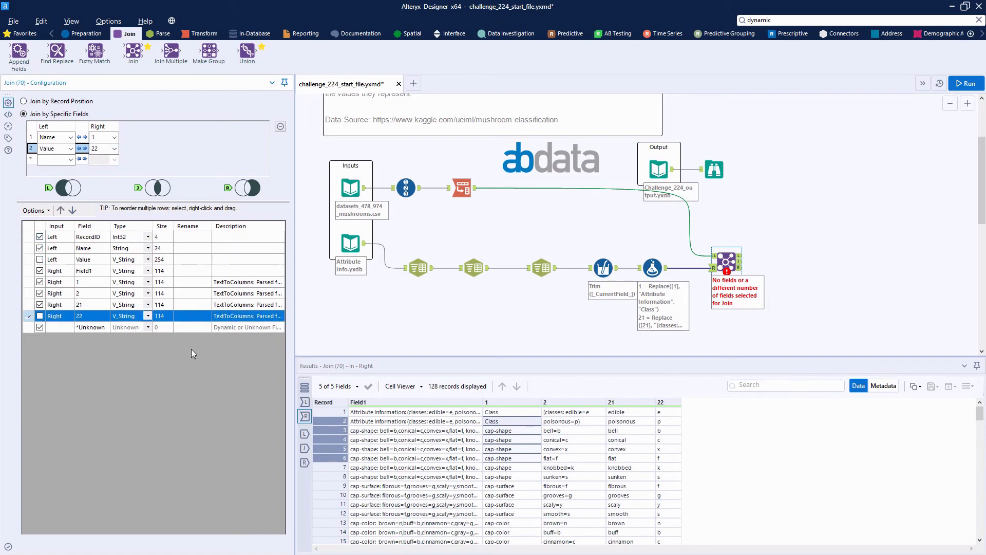
left_click(177, 304)
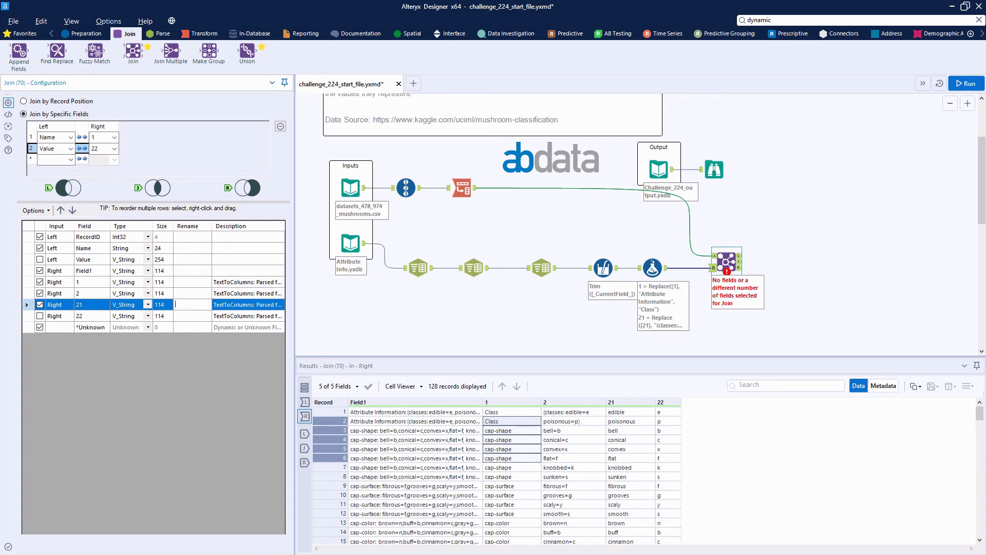
type("Value")
key("Return")
Exclude the right fields 2, 1 and Field1 from the Join output
left_click(40, 293)
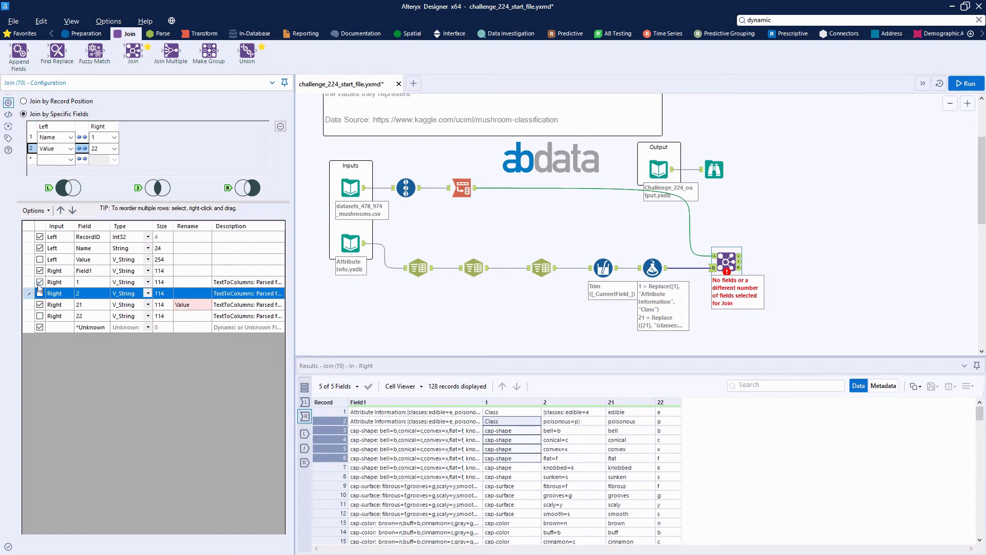
left_click(40, 282)
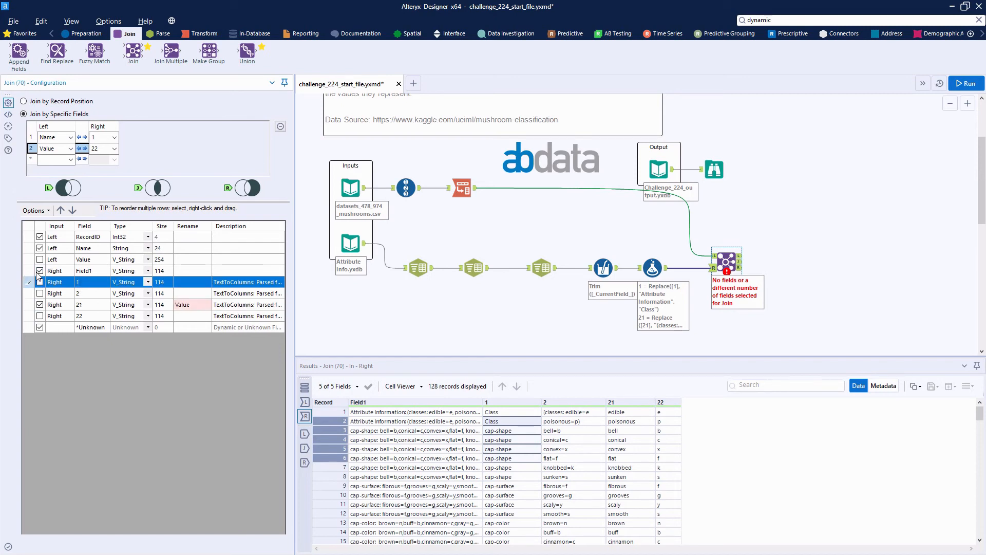
left_click(40, 271)
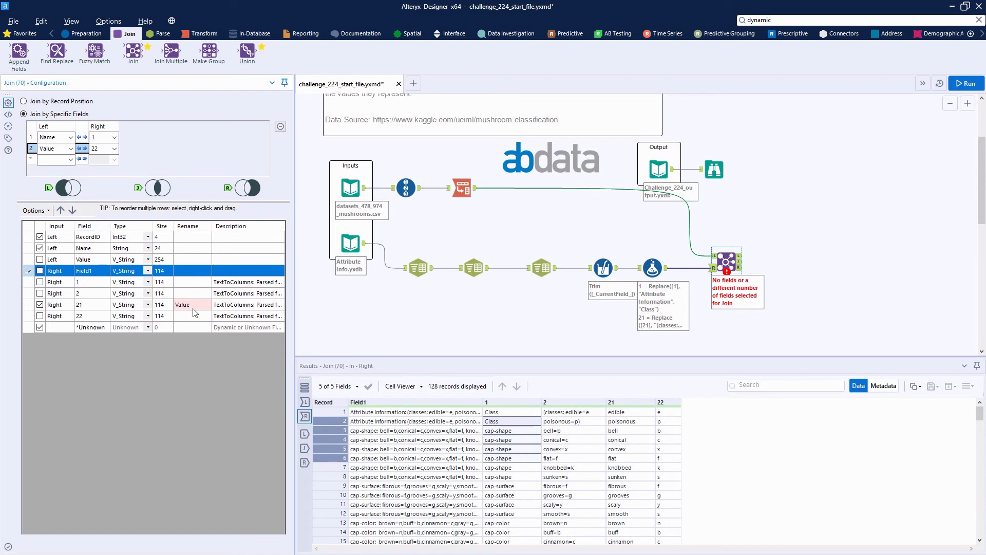
Run the workflow and compare the Join tool's joined output with its unmatched left records
left_click(966, 84)
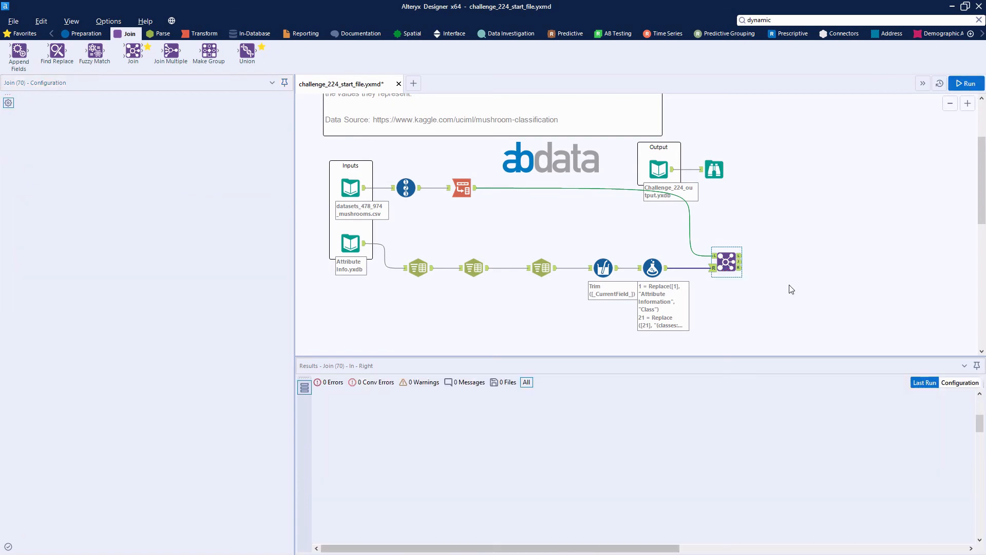
left_click(729, 264)
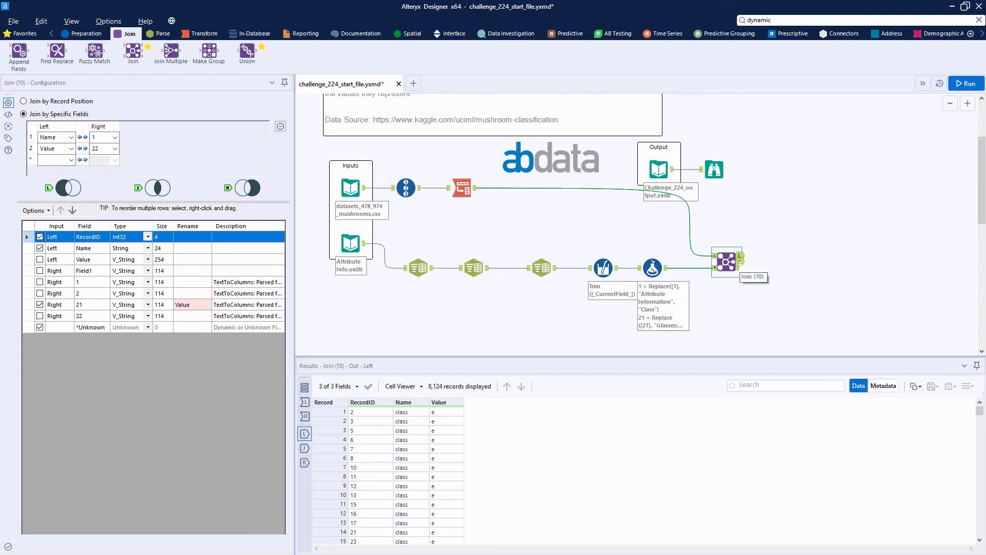
left_click(741, 262)
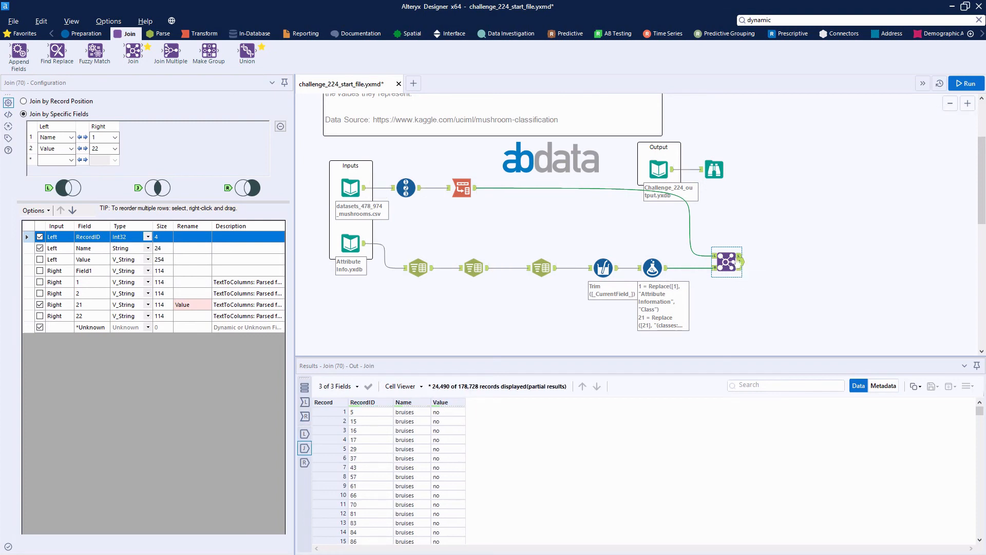
left_click(739, 255)
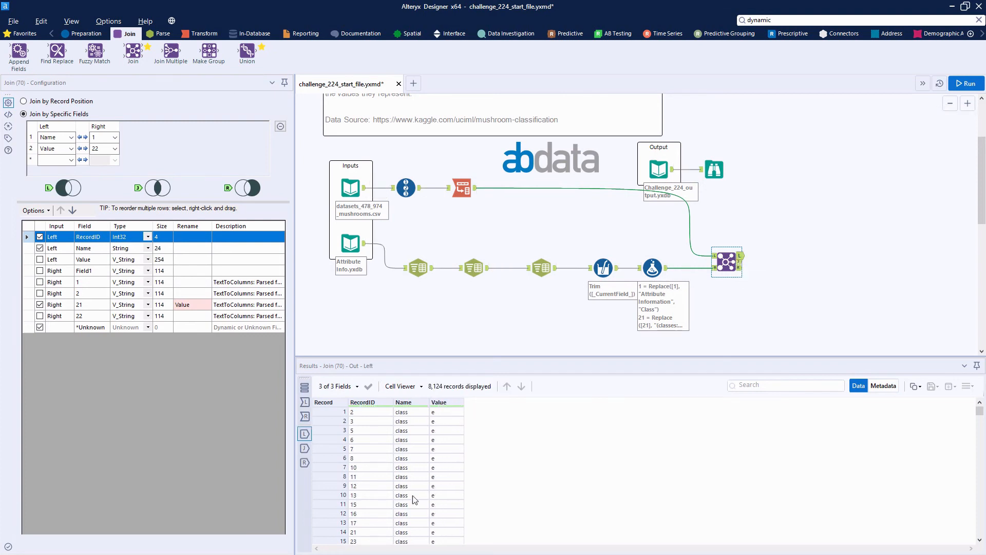
left_click(411, 420)
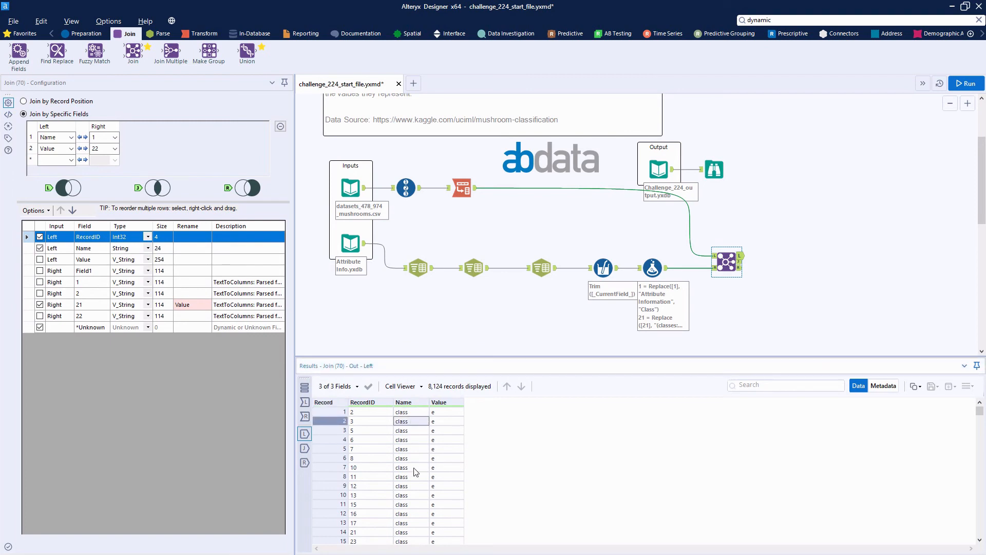
Change the replacement text in the Formula tool's column 1 expression to lowercase "class"
left_click(652, 268)
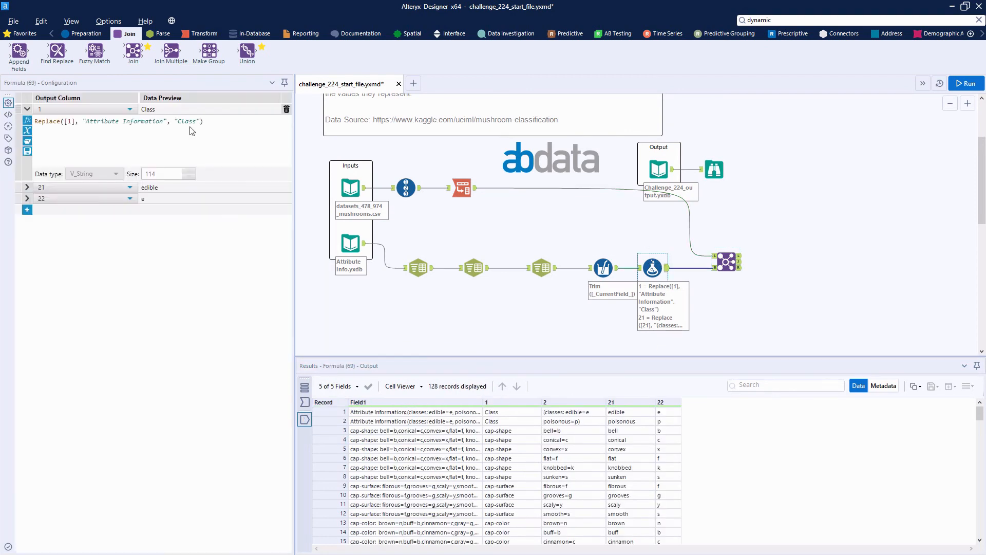
left_click(178, 121)
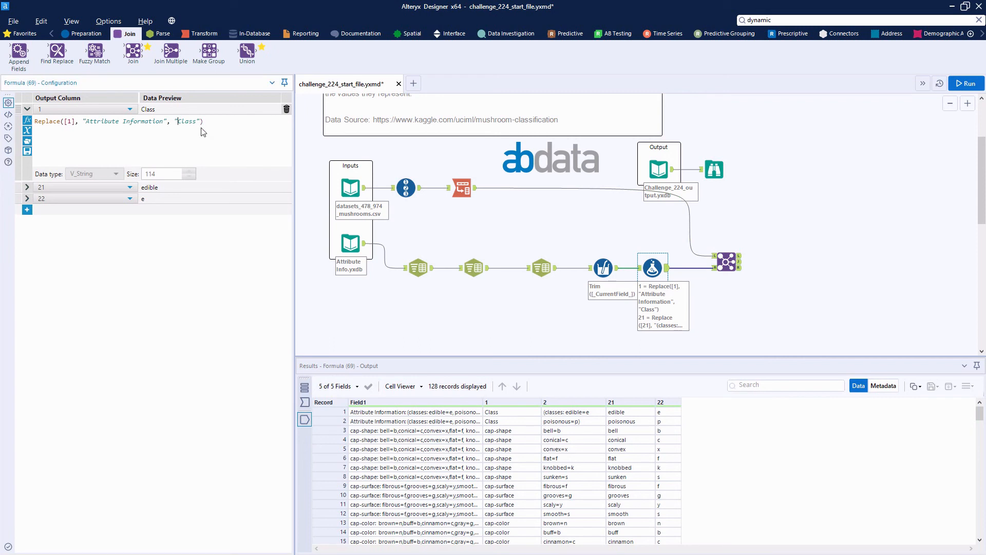
key("Delete")
type("c")
Rerun the workflow and check the Join tool's unmatched left and joined outputs again
left_click(975, 83)
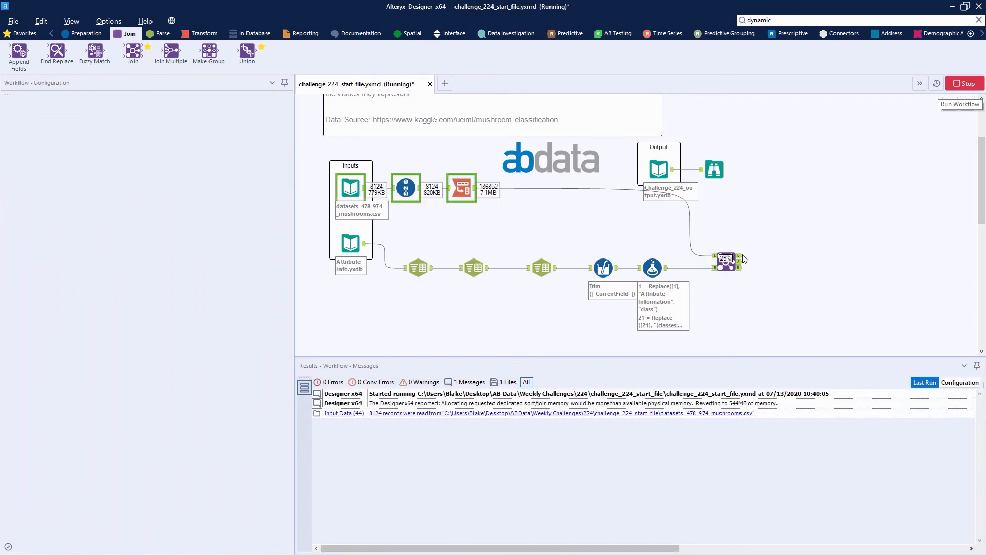
left_click(740, 256)
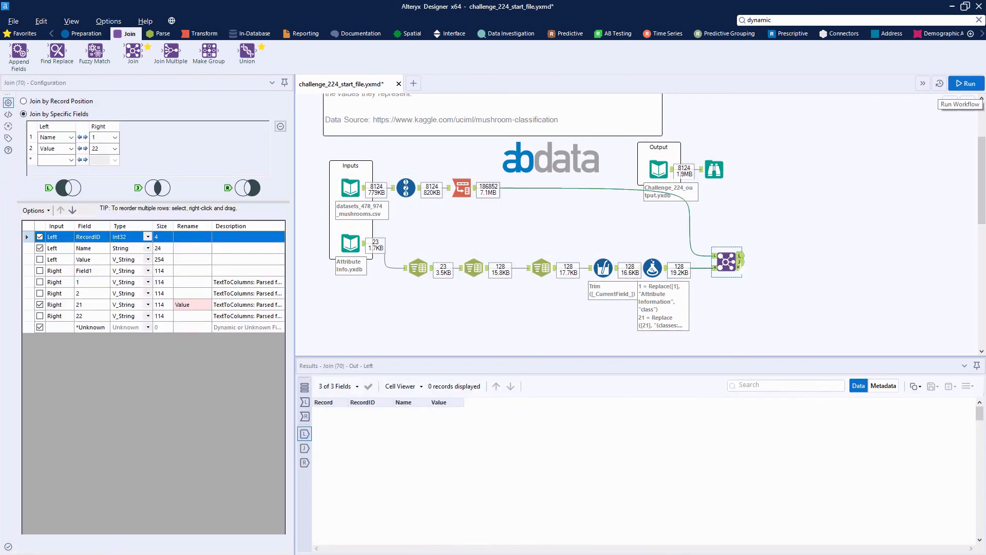
left_click(740, 262)
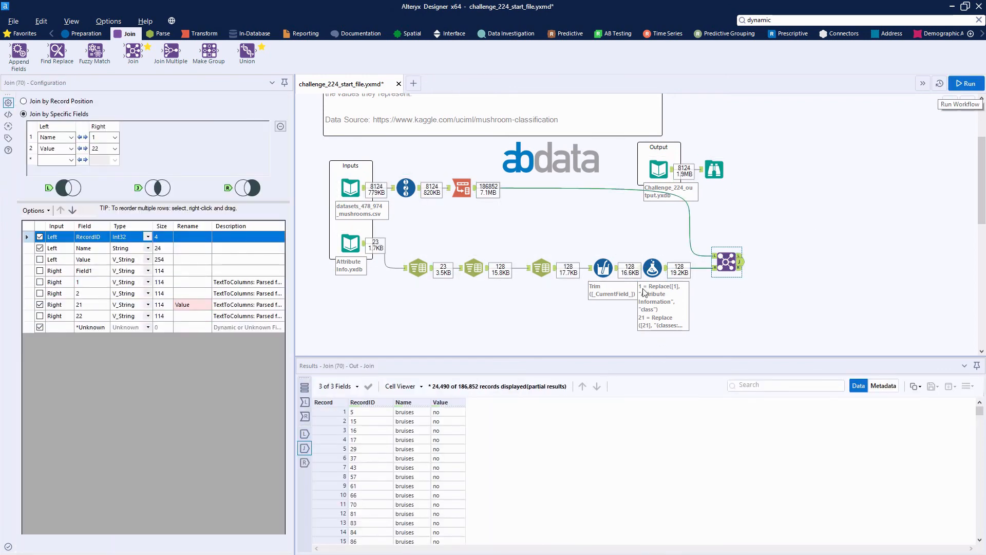
Add a Cross Tab tool connected to the Join tool's joined output
left_click(199, 34)
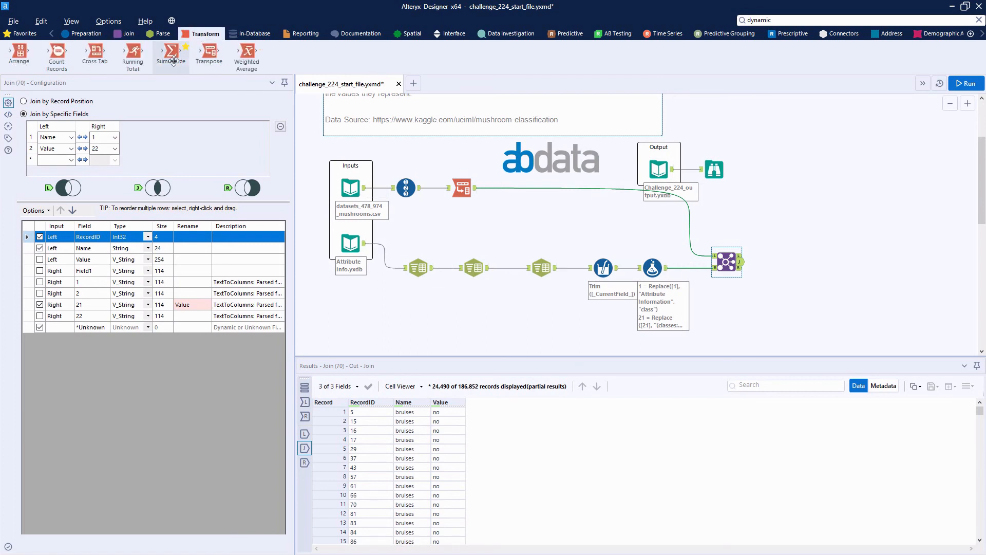
left_click_drag(747, 251, 793, 262)
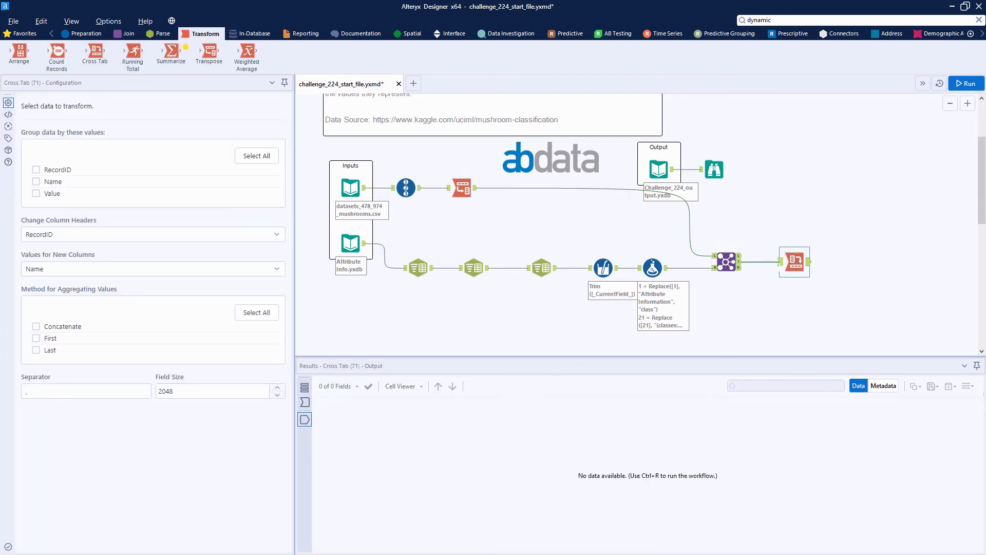
left_click(774, 262)
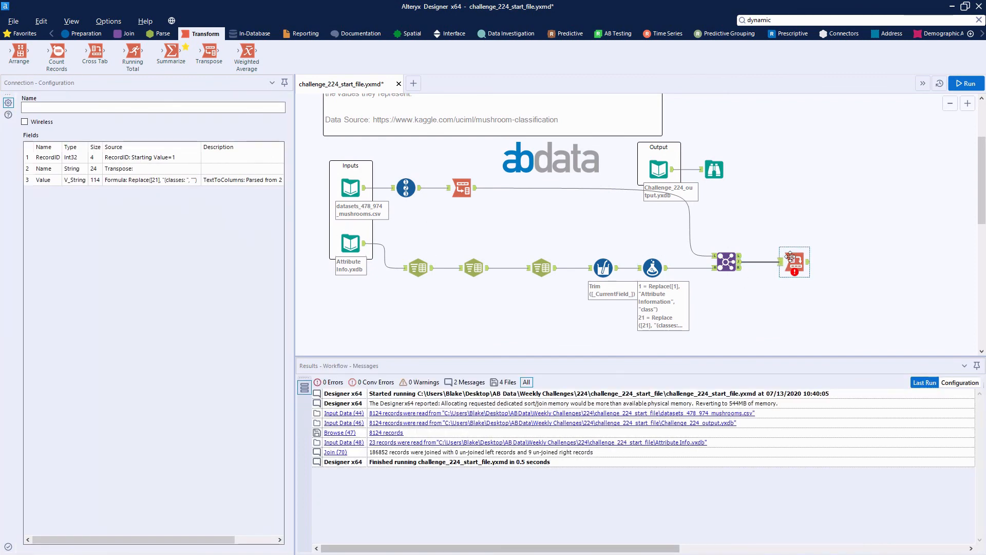
Configure the Cross Tab to group by RecordID, with Name as column headers, Value as the new column values and Concatenate as aggregation
left_click(51, 168)
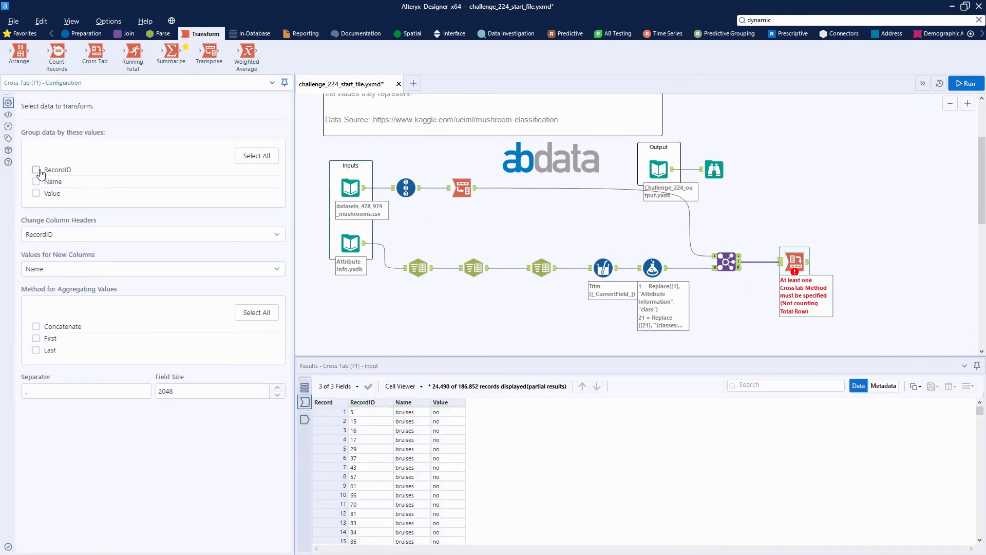
left_click(97, 237)
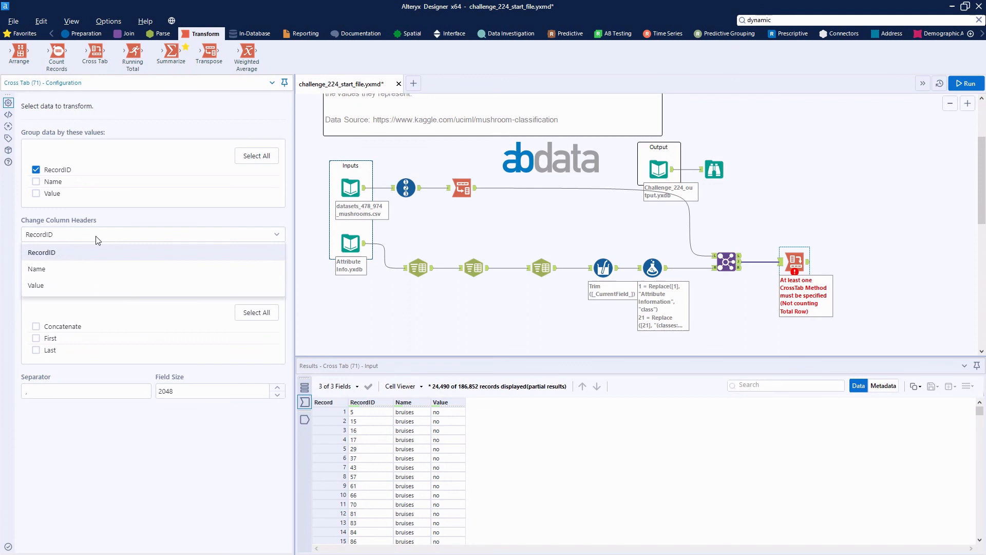
left_click(65, 269)
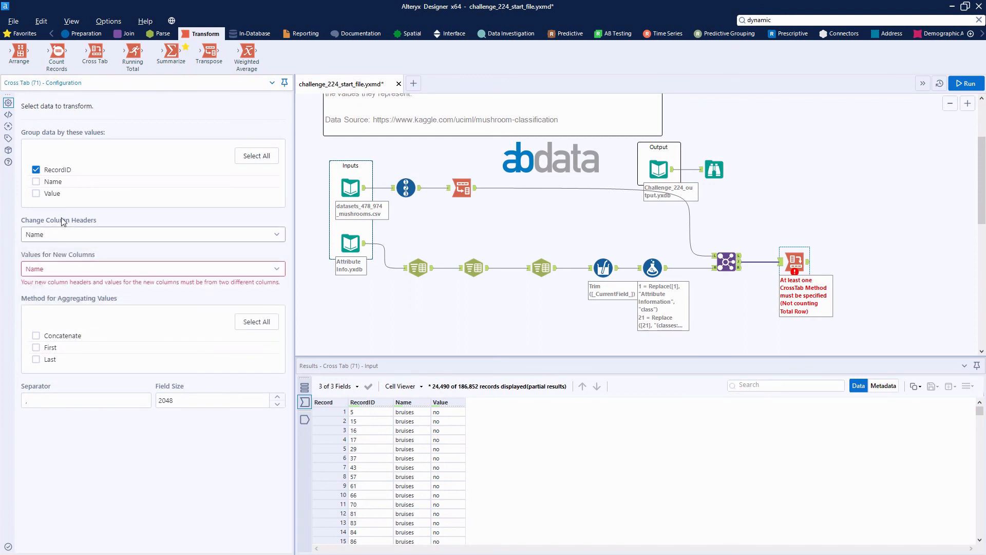
left_click(97, 270)
left_click(62, 319)
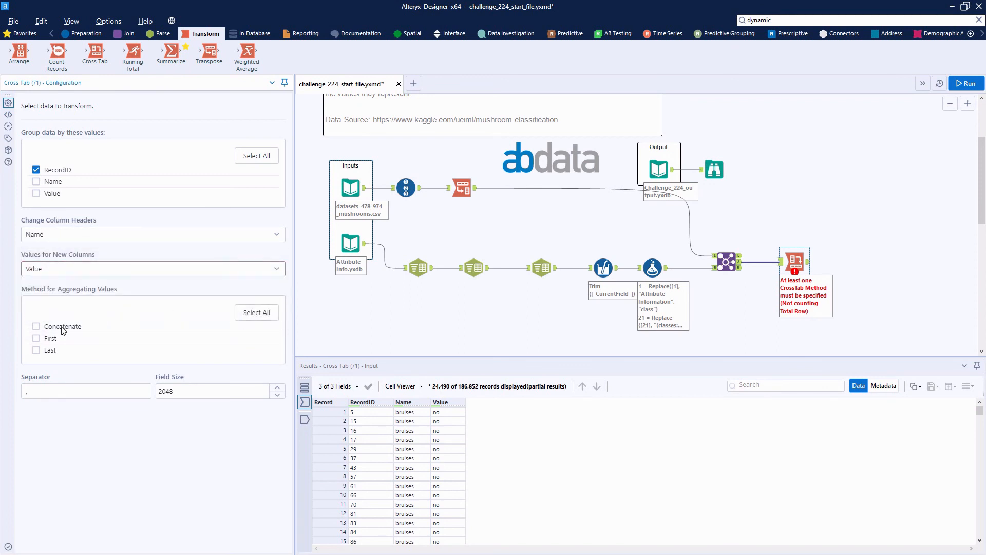
left_click(36, 326)
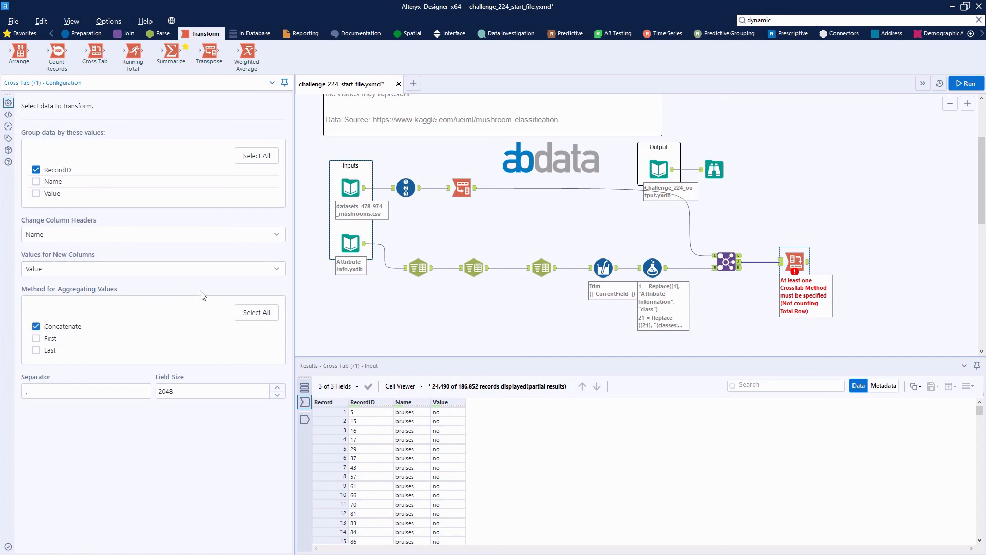
Run the workflow and review the Cross Tab tool's output columns
left_click(966, 84)
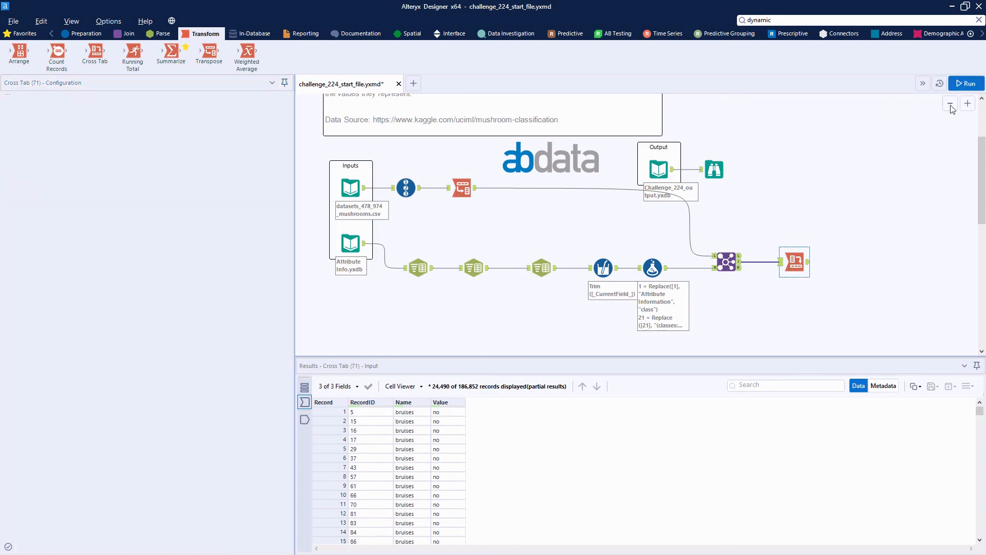
left_click(304, 420)
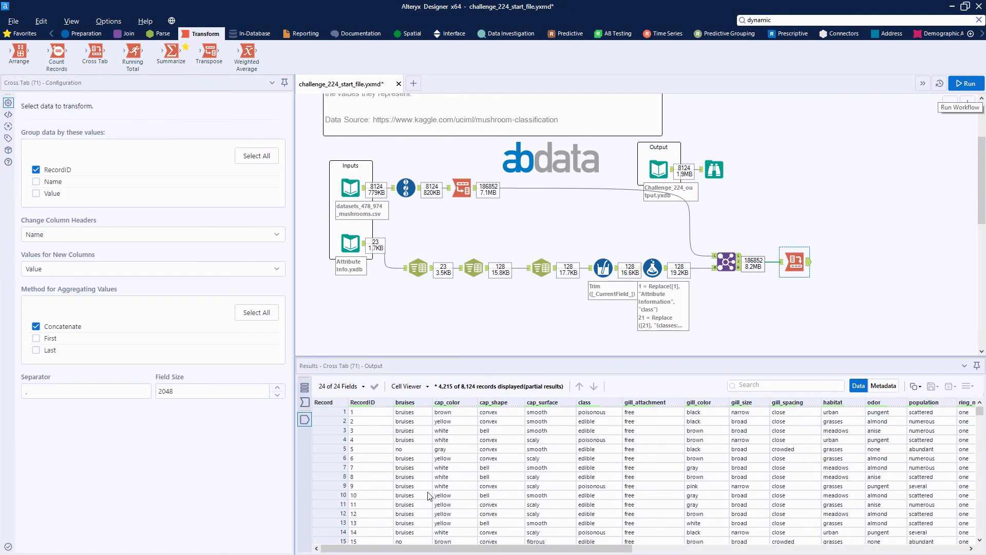
left_click_drag(533, 546, 610, 546)
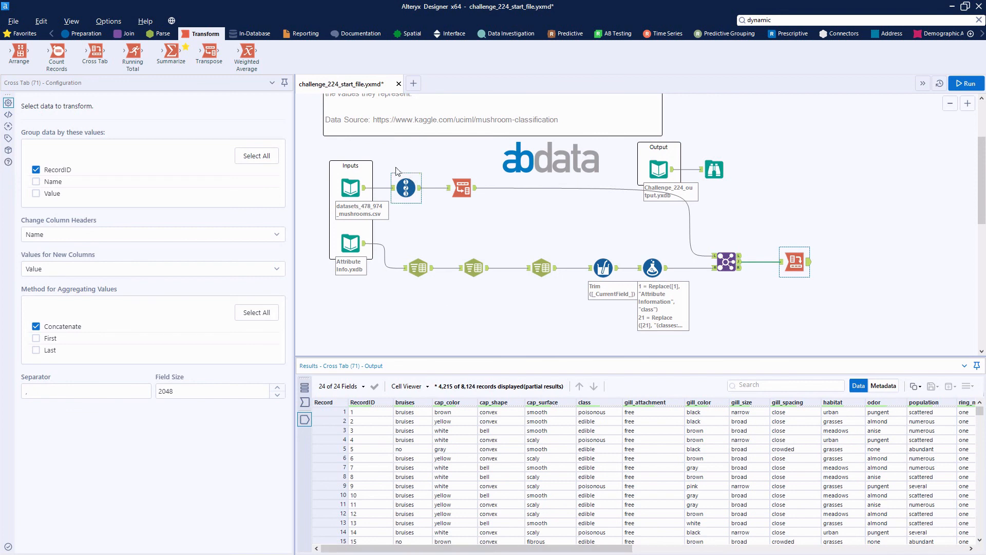
Add a Select tool connected to the Cross Tab tool's output
left_click(84, 33)
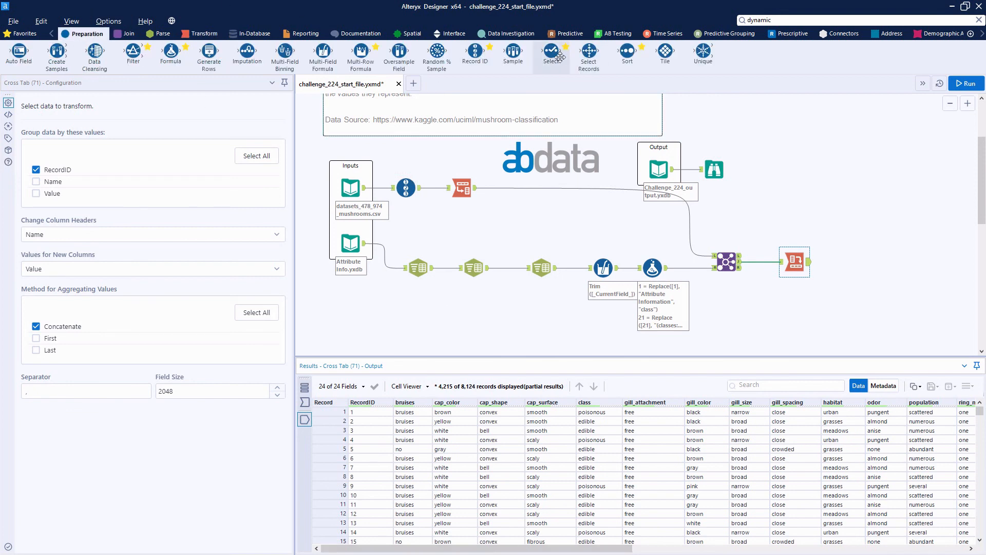
left_click_drag(841, 253, 843, 256)
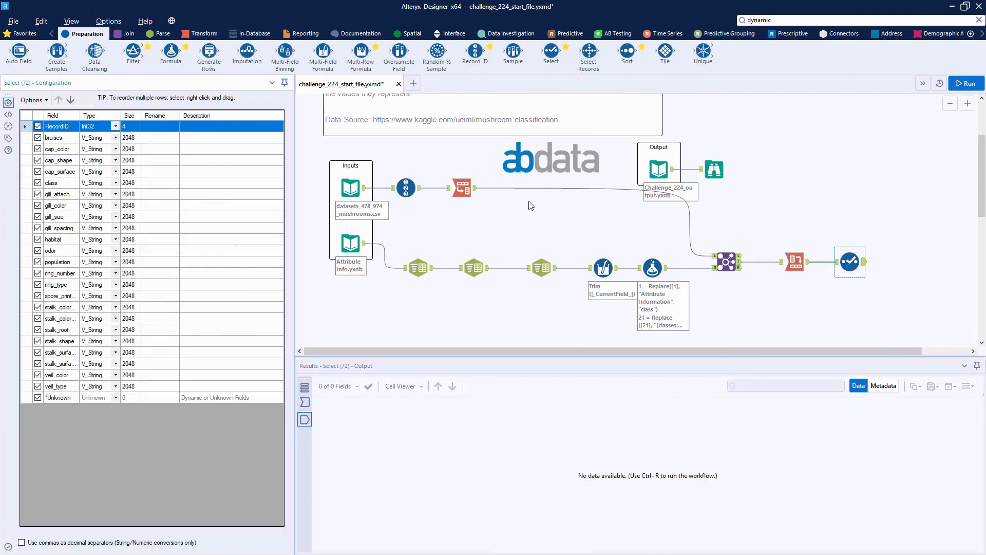
Exclude the RecordID field in the Select tool and move the bruises field down to directly below class
left_click(56, 139)
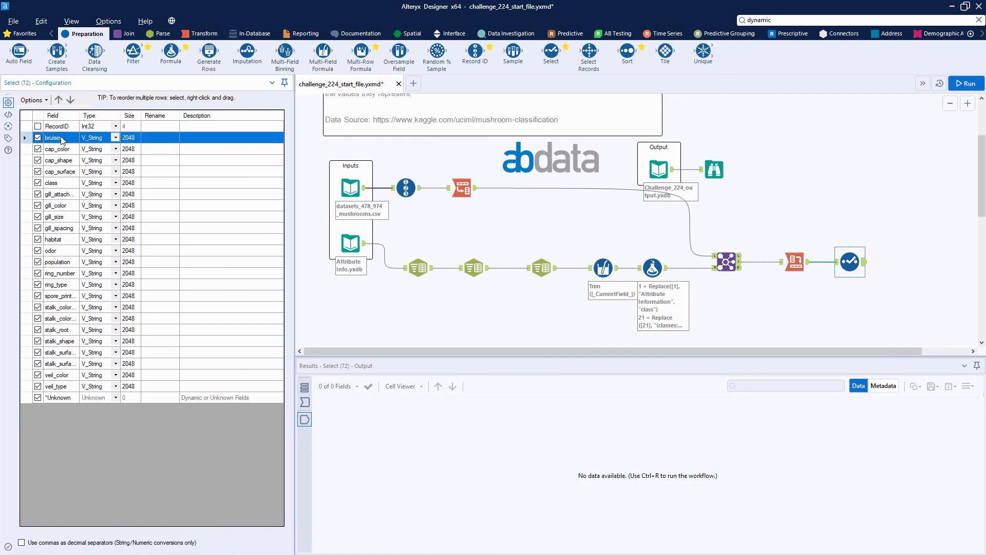
left_click(70, 101)
left_click(71, 101)
left_click(71, 102)
left_click(71, 101)
left_click(70, 101)
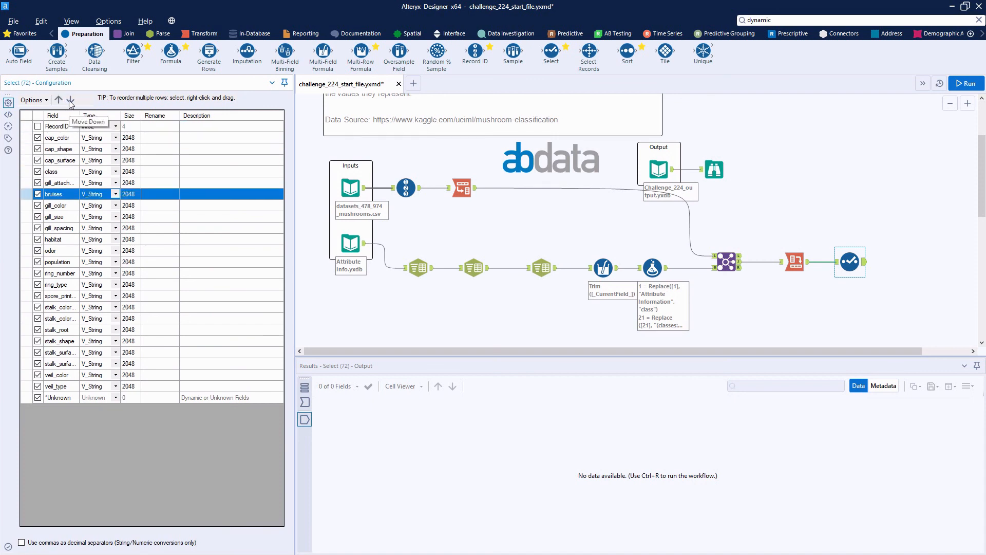
left_click(68, 102)
Check the column order in the expected output's Browse tool and move the class field above cap_color in the Select tool
left_click(718, 174)
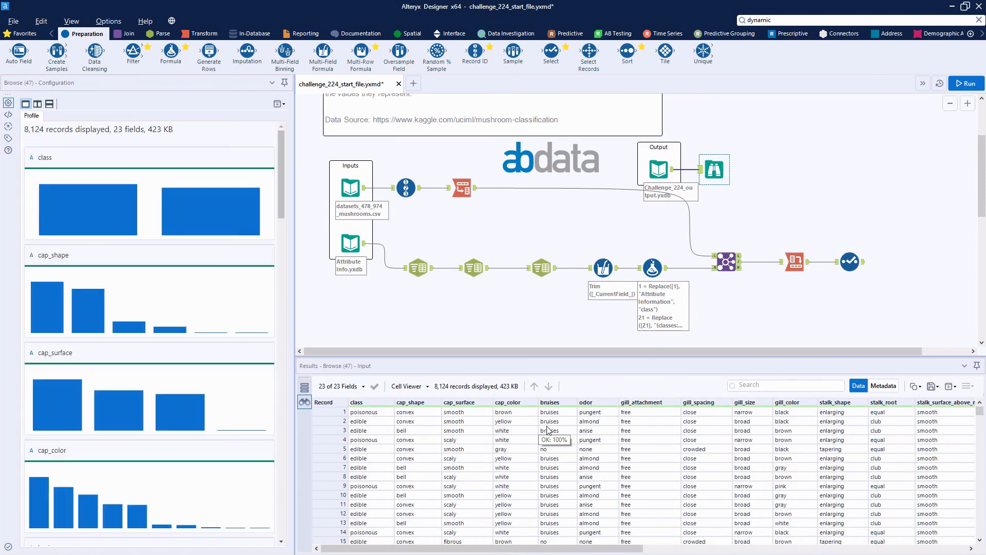
left_click(850, 263)
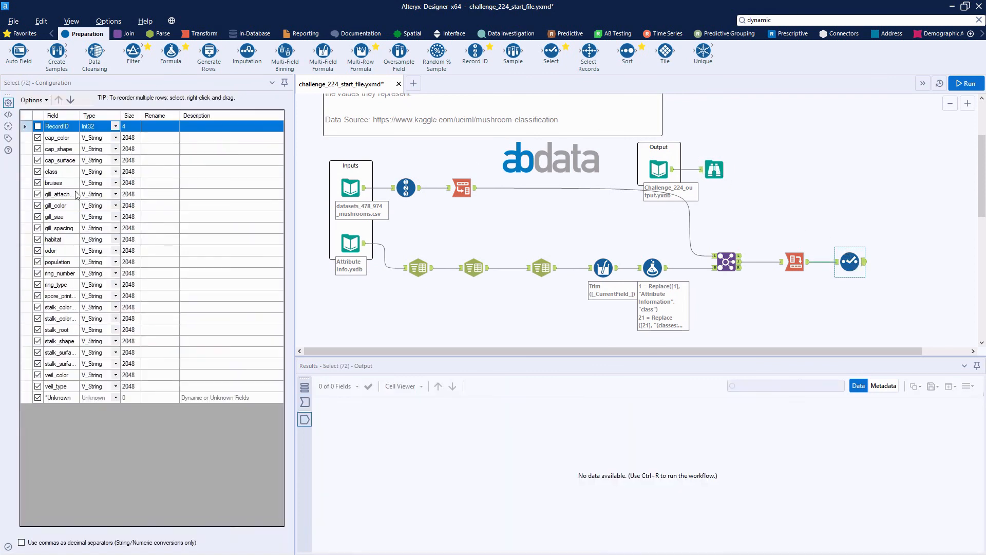
left_click(54, 172)
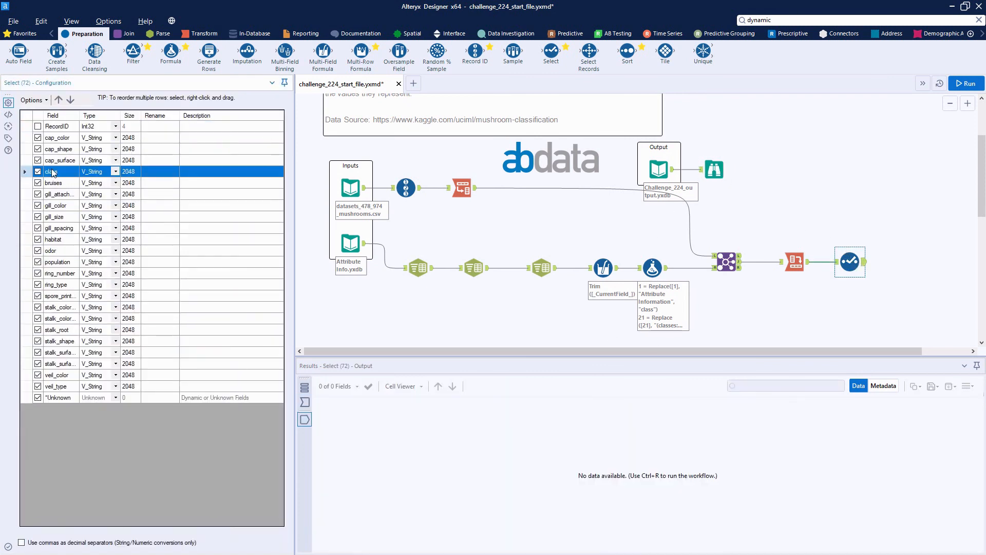
left_click(58, 99)
left_click(58, 100)
left_click(58, 100)
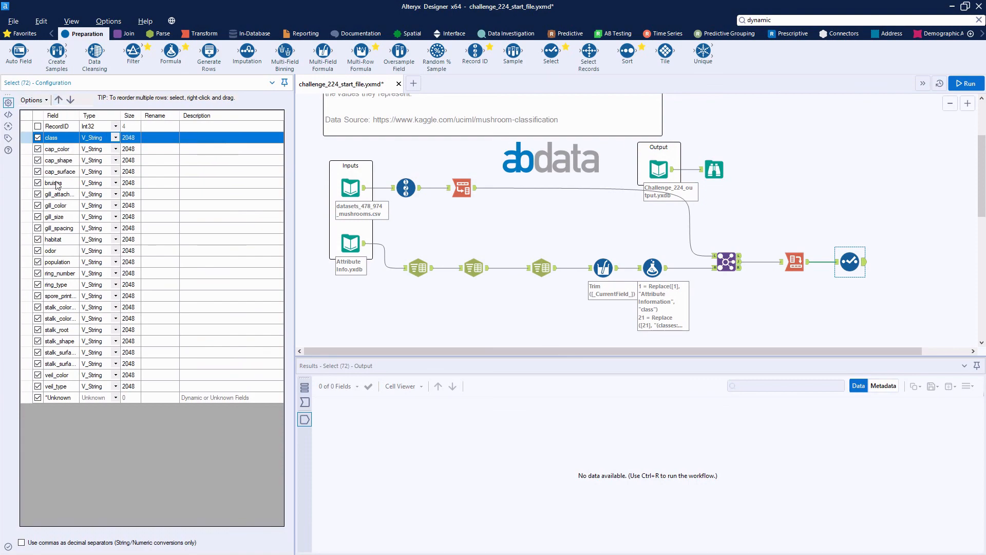